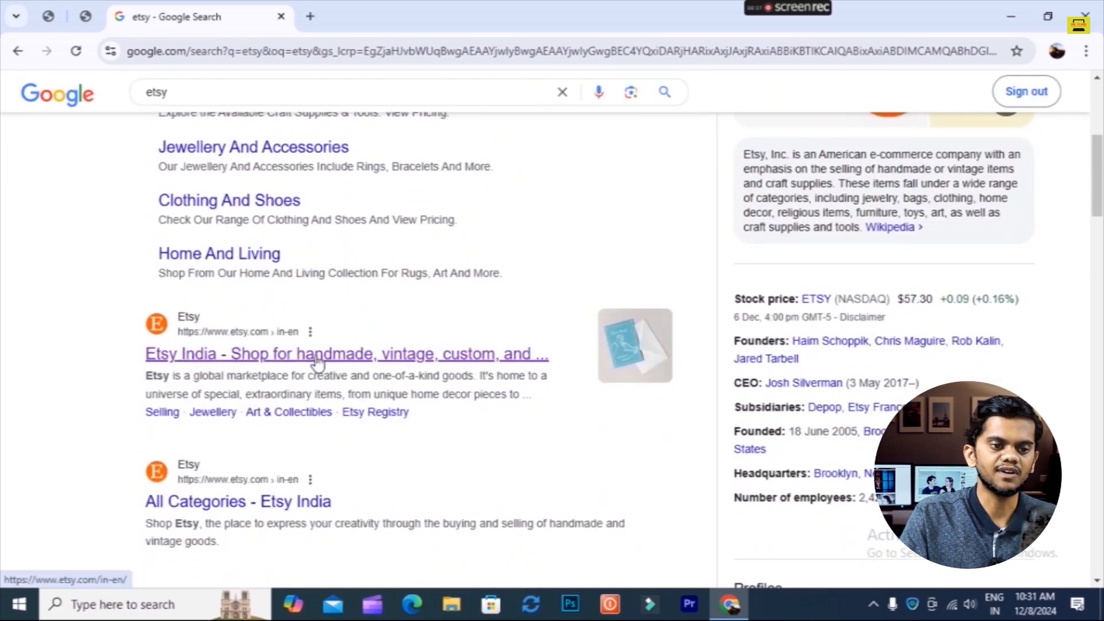
# - Open the Etsy India website from the search results and look over the gift and featured categories on its homepage
pyautogui.click(503, 361)
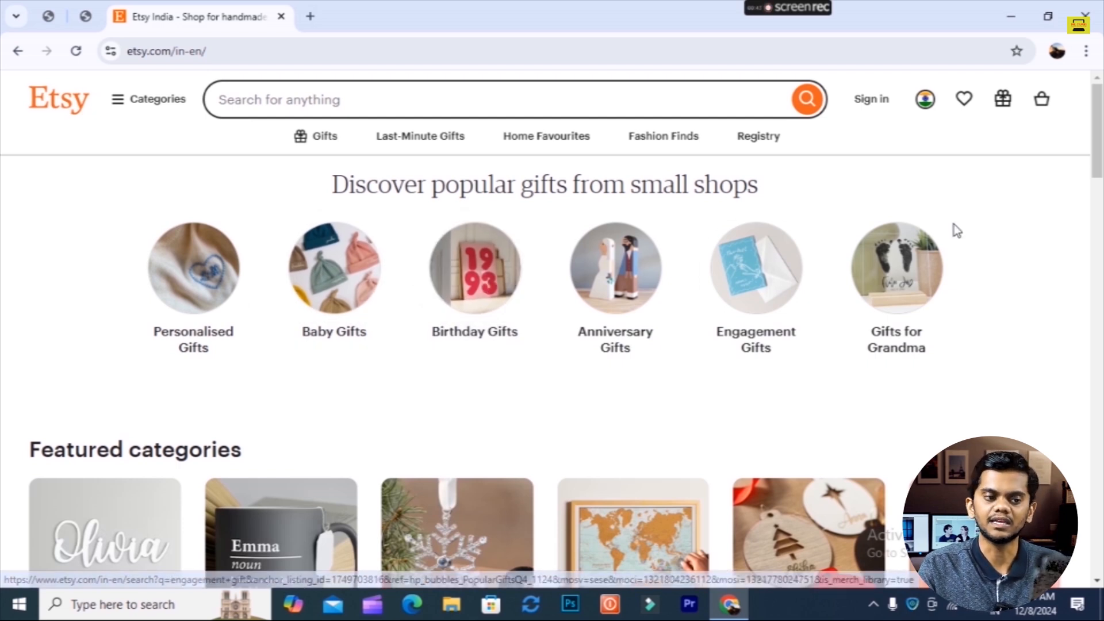
pyautogui.scroll(-4, 752, 481)
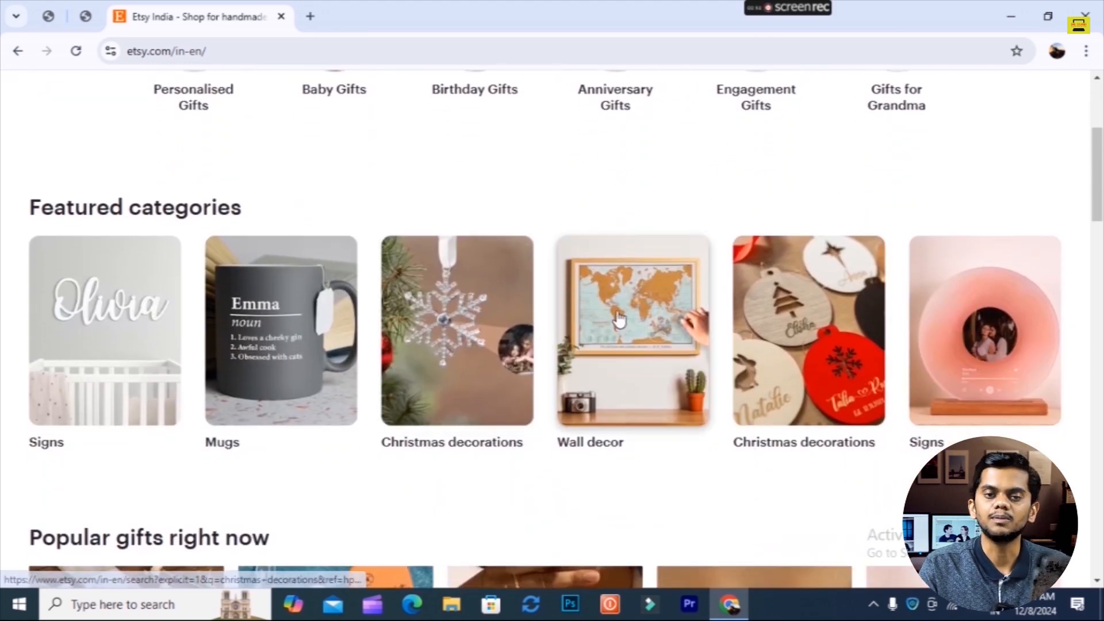
pyautogui.scroll(2, 673, 306)
pyautogui.scroll(2, 674, 303)
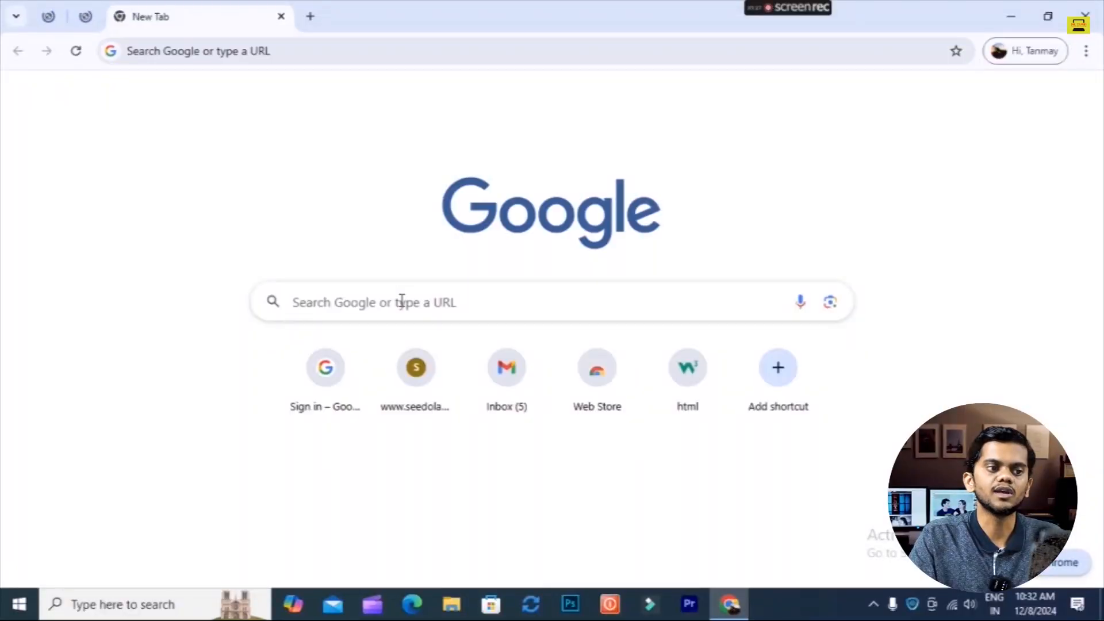
# - Search Google for "wirestock contributor" and open the main Wirestock site from the results
pyautogui.click(402, 301)
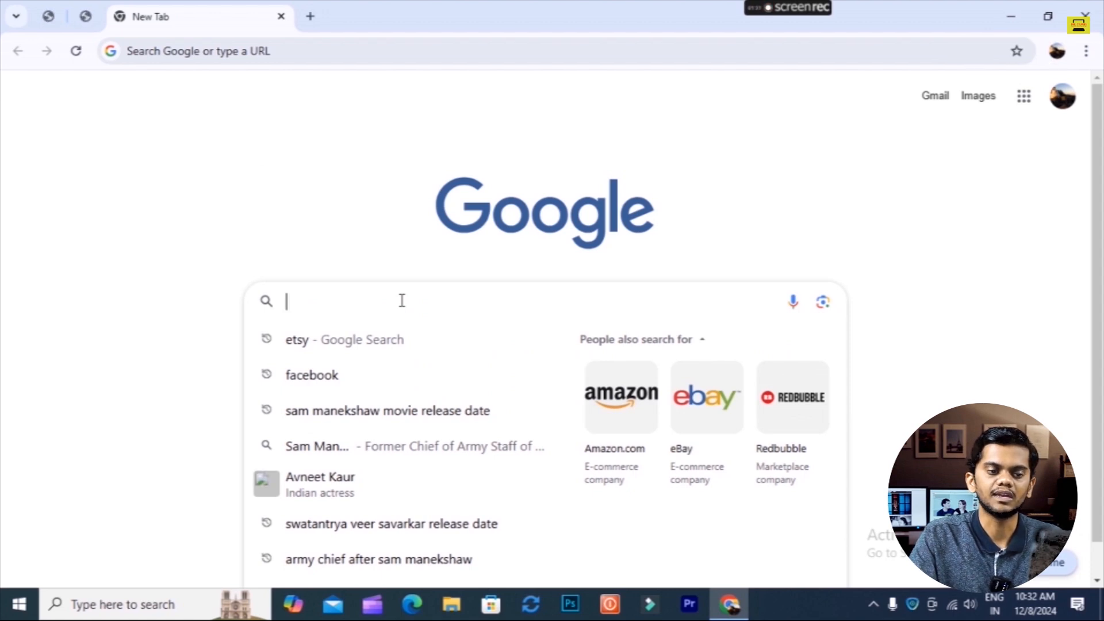
pyautogui.write('wirestock contributor')
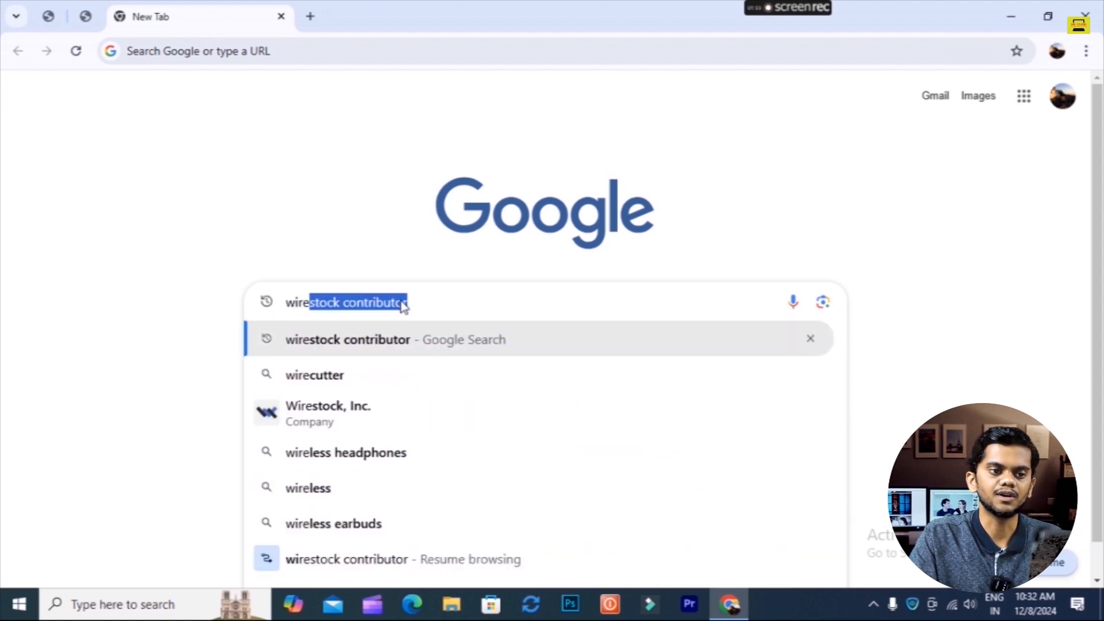
pyautogui.press('Return')
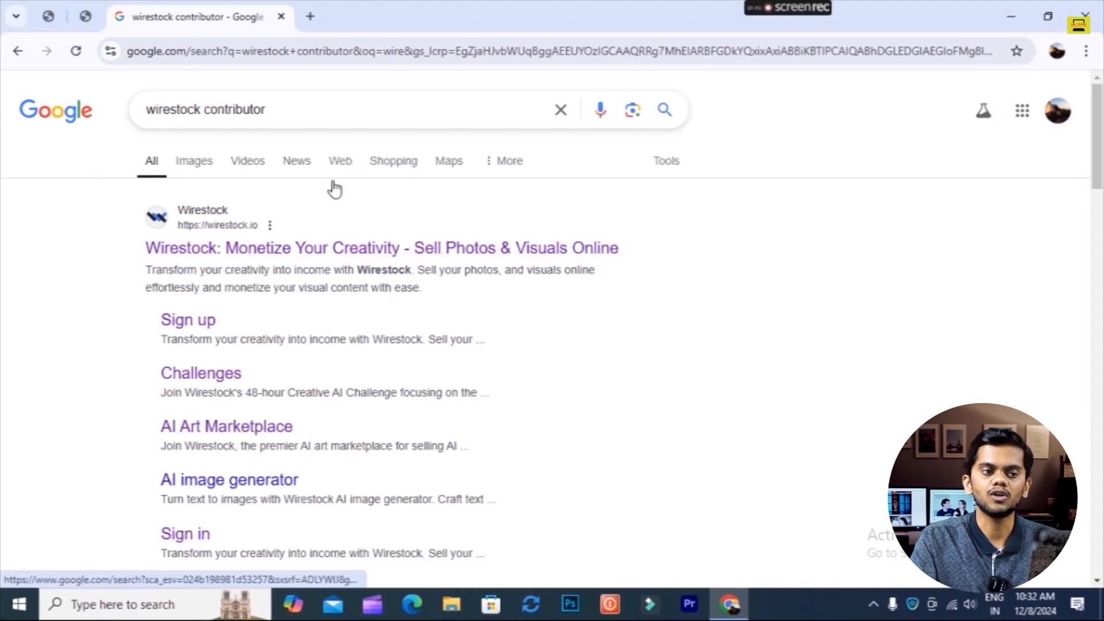
pyautogui.click(374, 249)
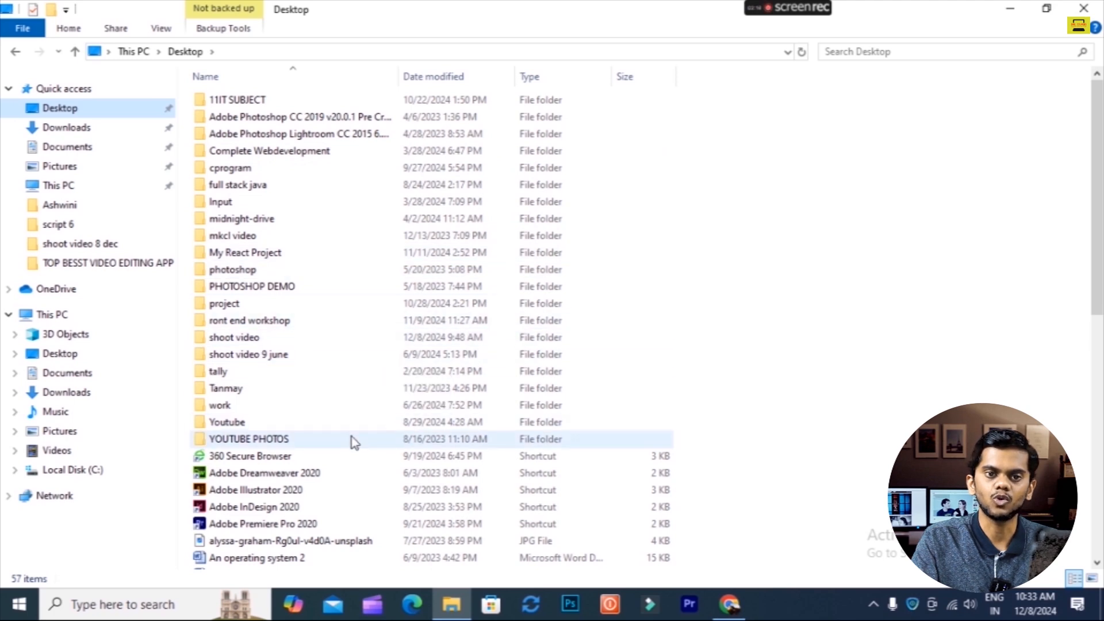
# - Open the "Best Editing Apps" image stored within the Desktop's shoot video folder
pyautogui.doubleClick(246, 338)
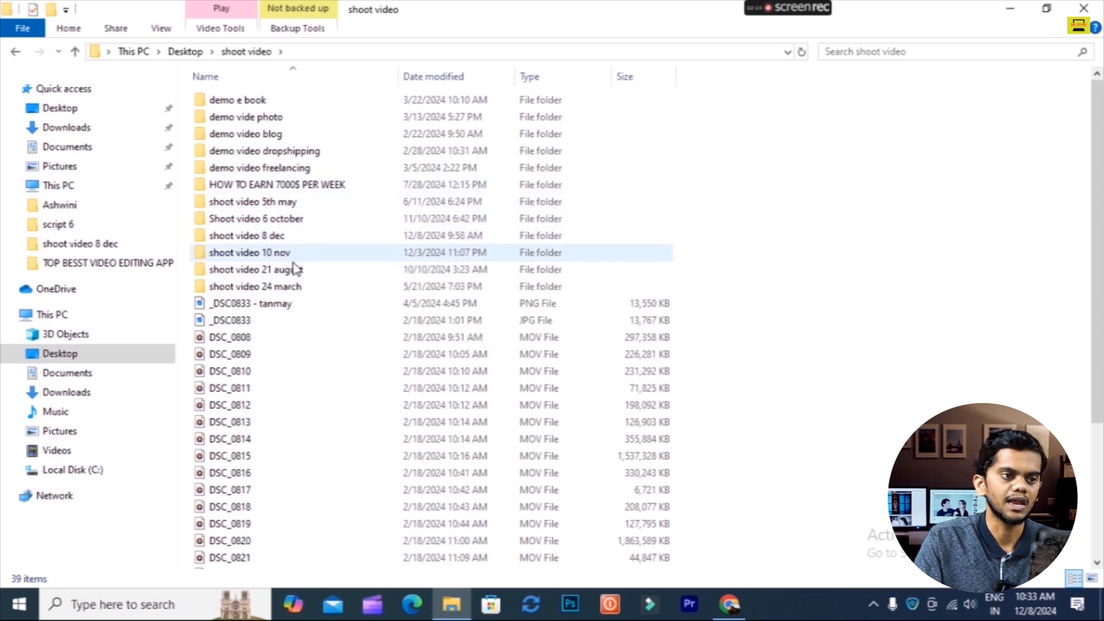
pyautogui.doubleClick(301, 223)
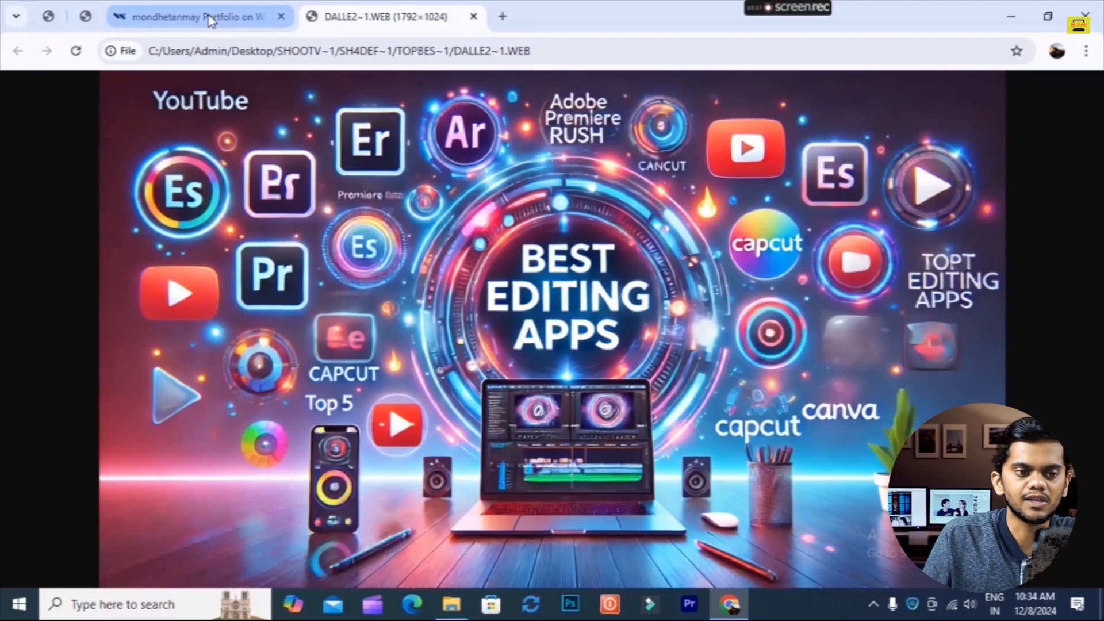
# - Return to the Wirestock portfolio, review the fields of the profile completion form, and close it without updating
pyautogui.click(211, 21)
pyautogui.scroll(-4, 576, 509)
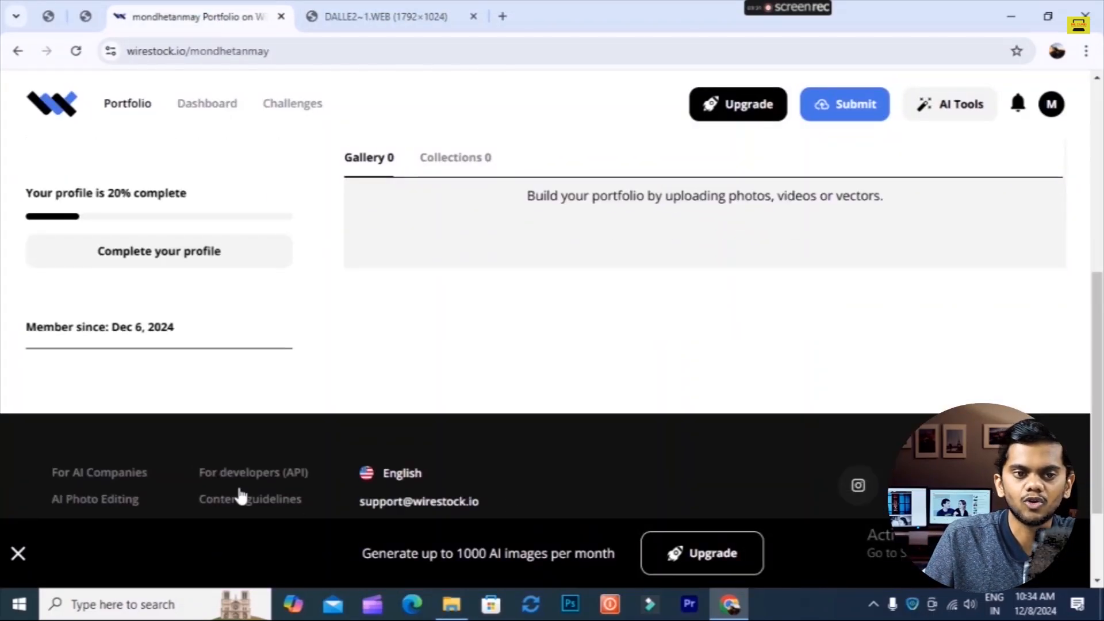
pyautogui.click(179, 258)
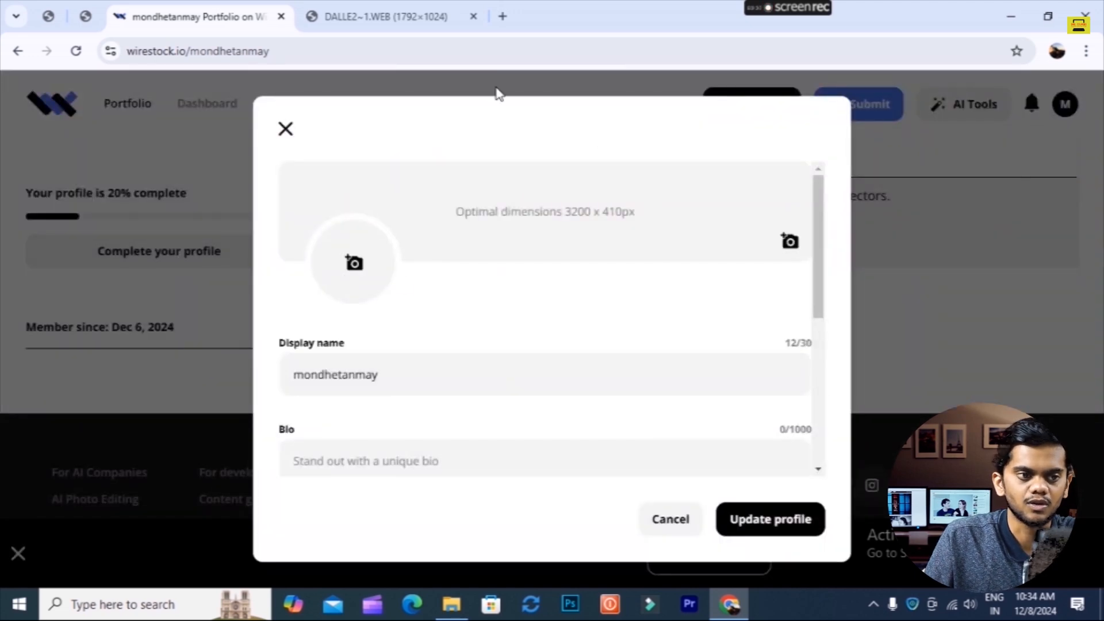
pyautogui.scroll(-3, 575, 374)
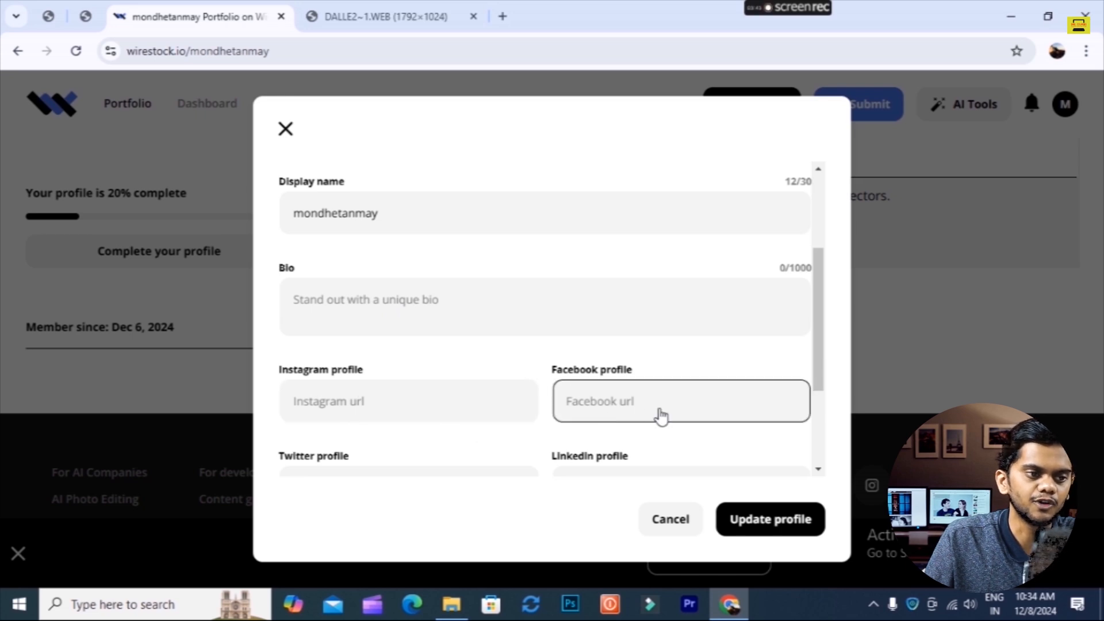
pyautogui.scroll(-3, 662, 416)
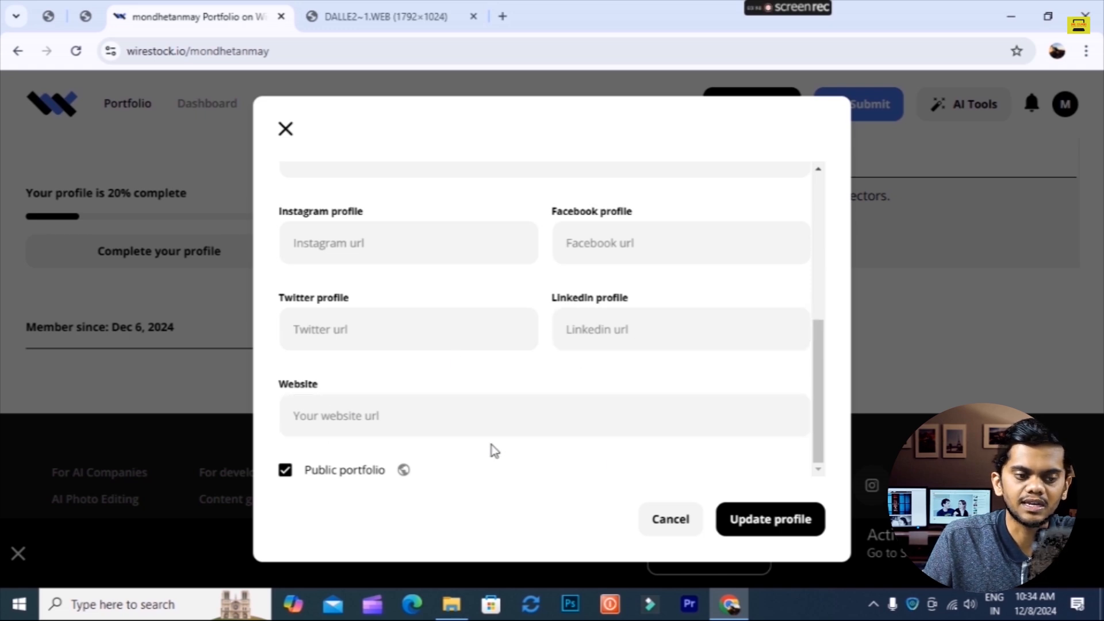
pyautogui.click(669, 520)
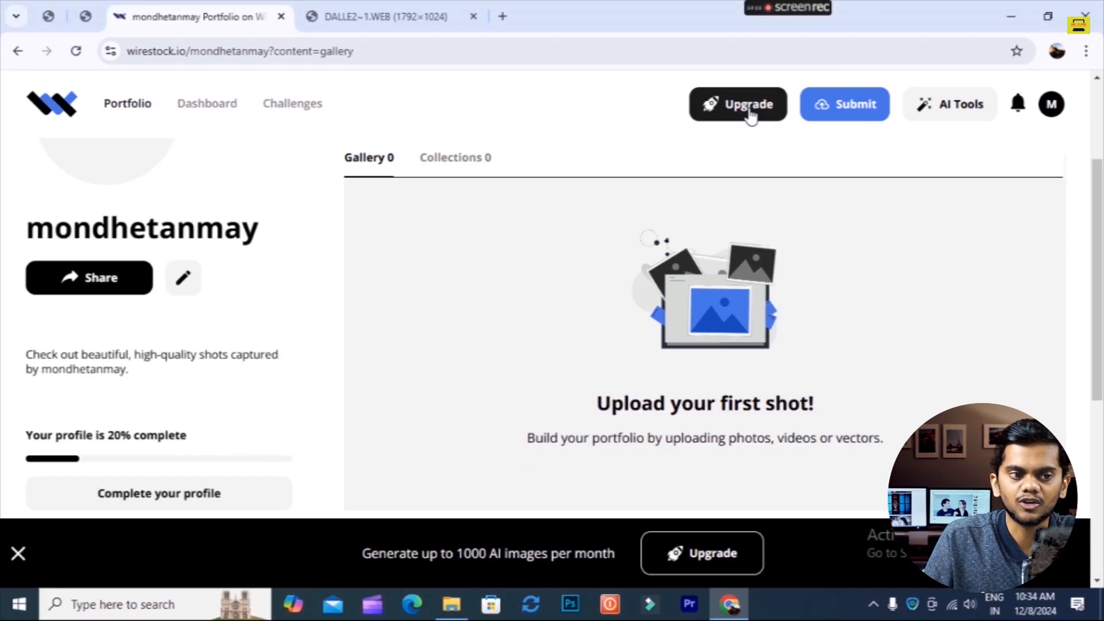
# - Open the Wirestock upgrade offer, compare the monthly and yearly prices of the Premium plans, and close it
pyautogui.click(746, 105)
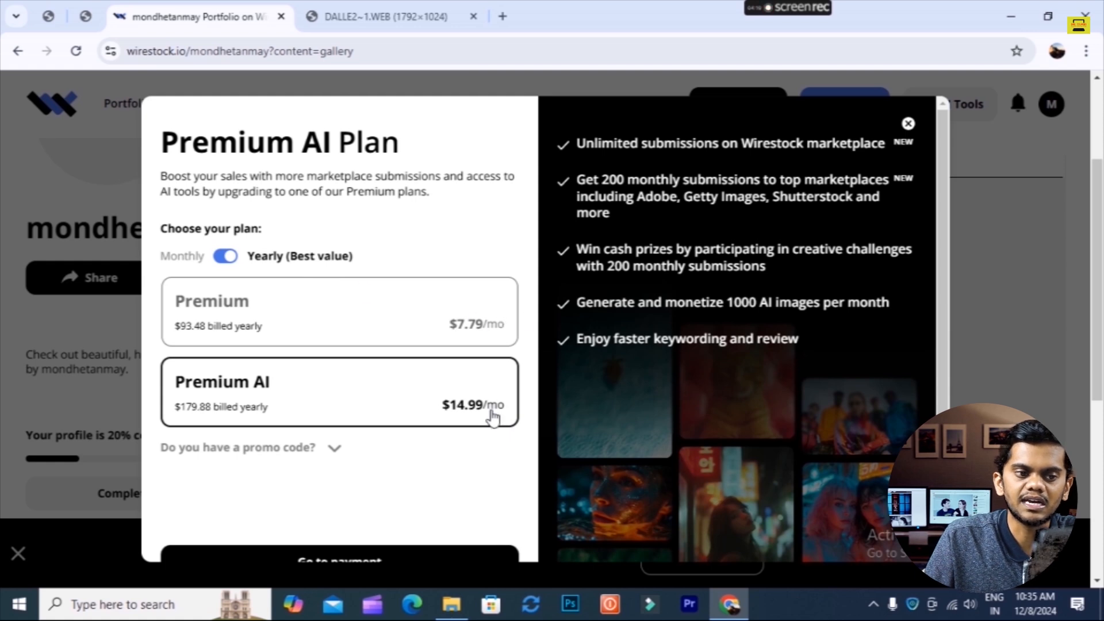
pyautogui.click(225, 257)
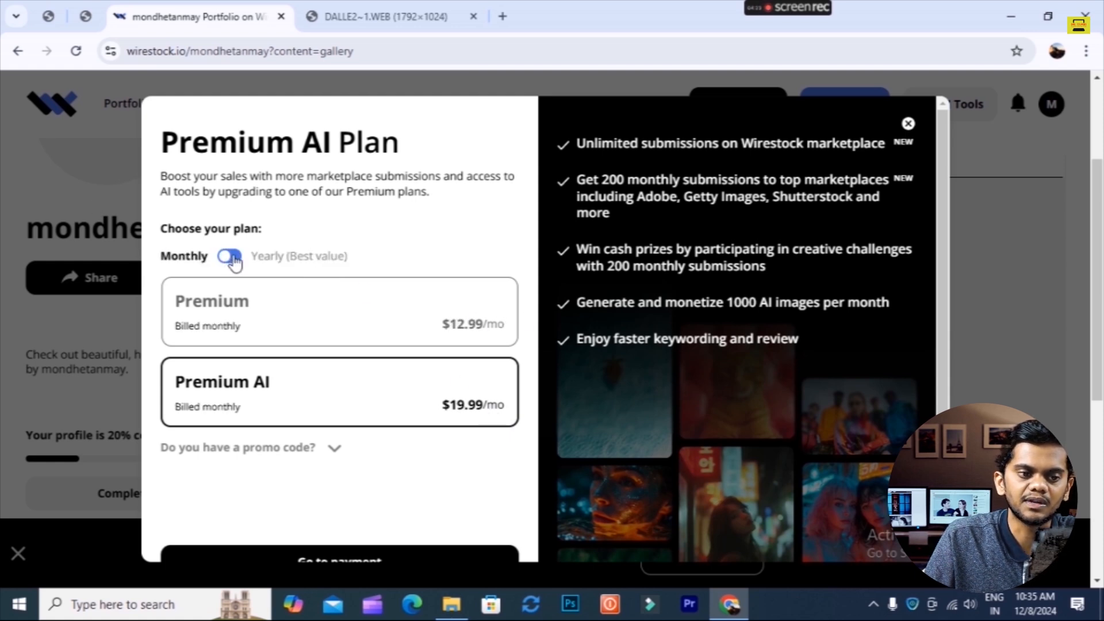
pyautogui.click(230, 257)
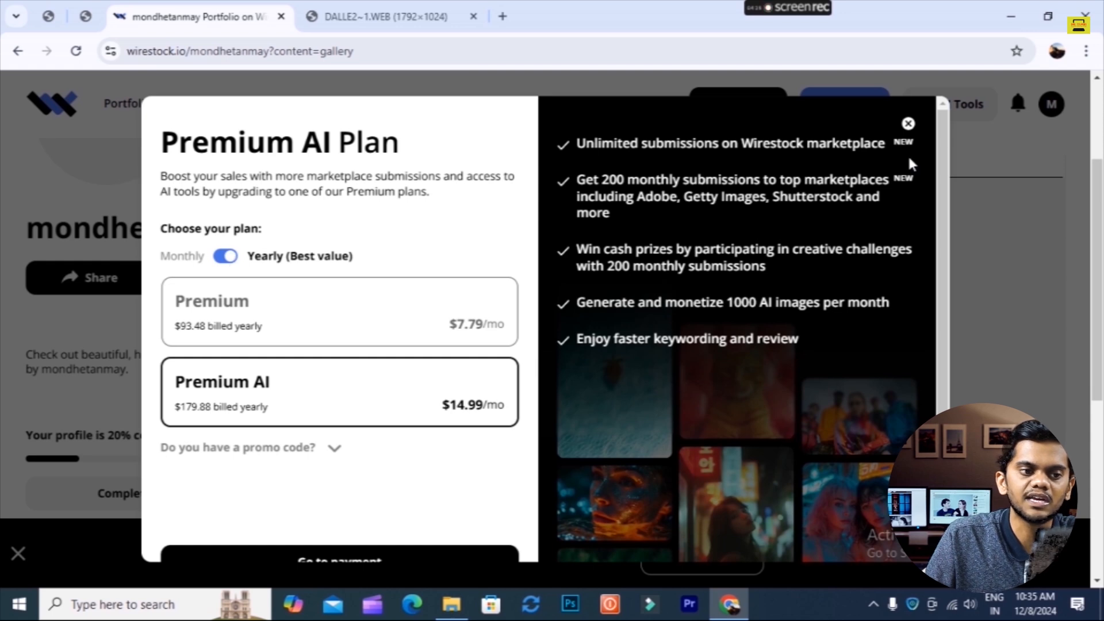
pyautogui.click(909, 124)
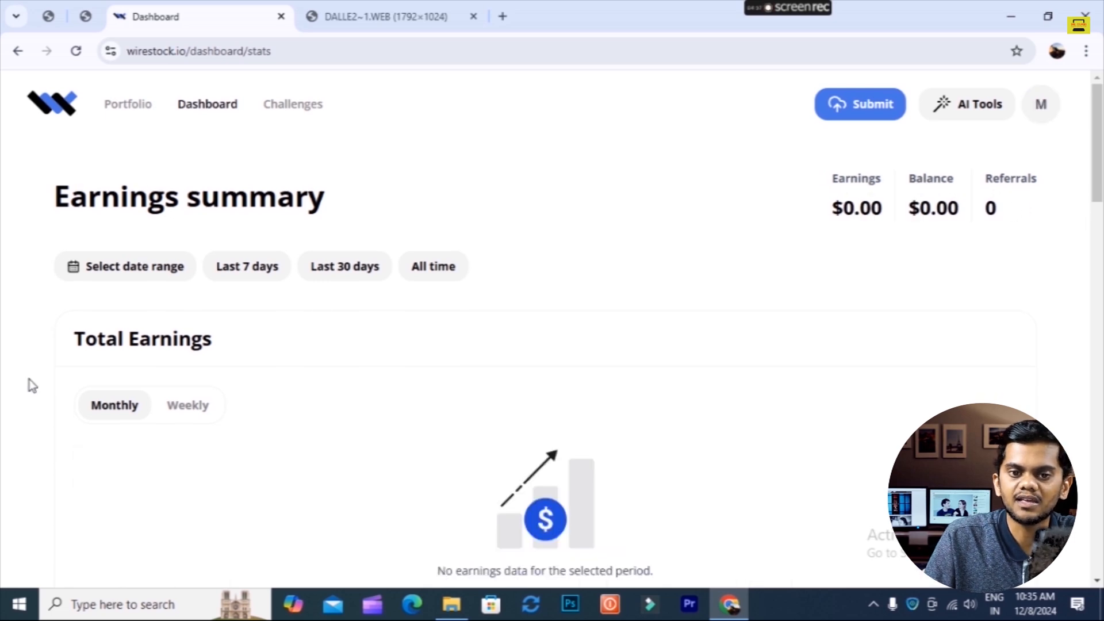
# - Review the earnings summary for the last 7 days, last 30 days and all time, and check the custom date range calendar
pyautogui.scroll(-4, 146, 265)
pyautogui.scroll(4, 163, 261)
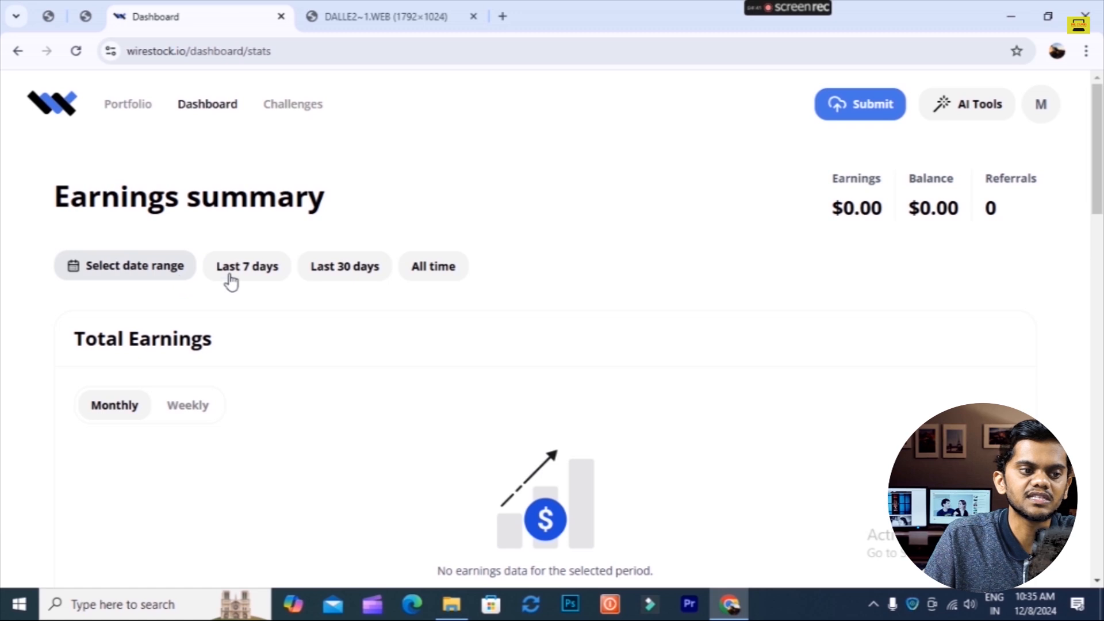
pyautogui.click(267, 281)
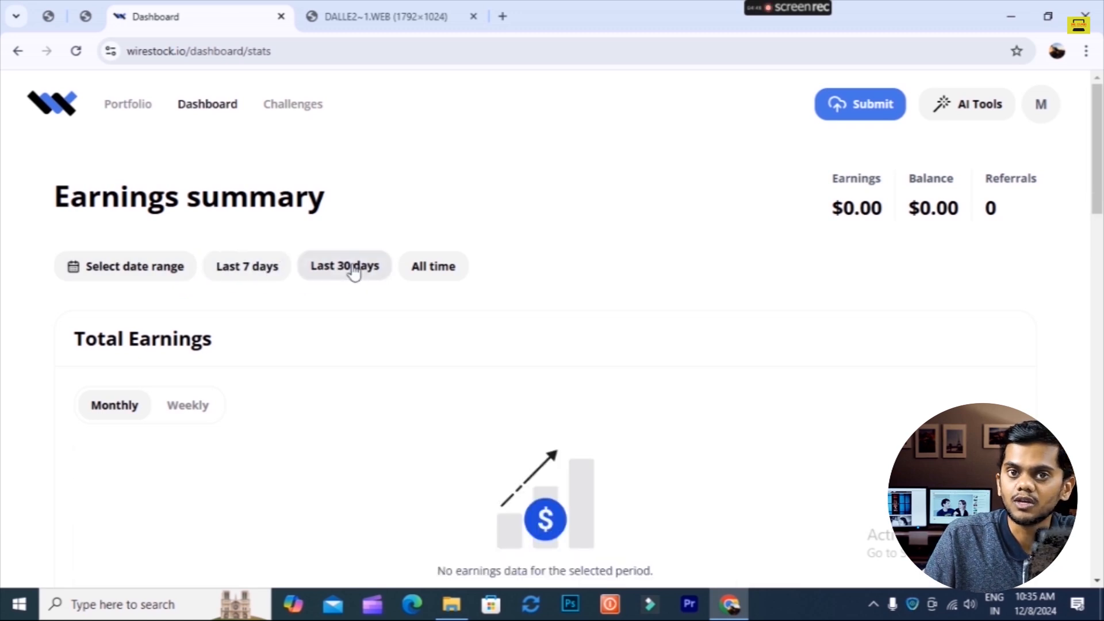
pyautogui.click(353, 274)
pyautogui.click(417, 275)
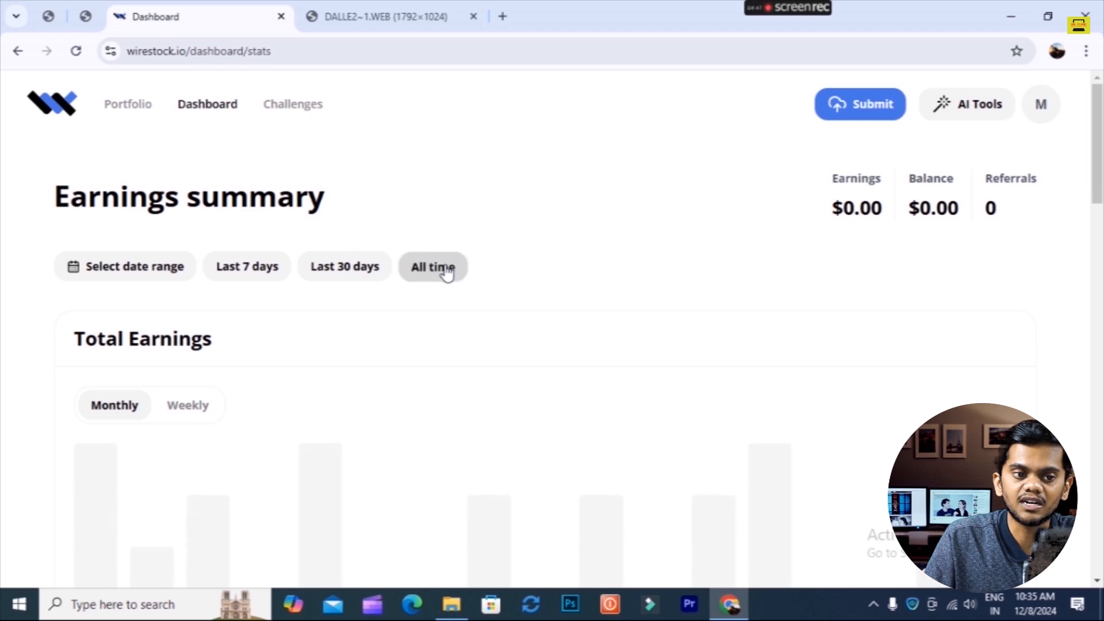
pyautogui.click(130, 275)
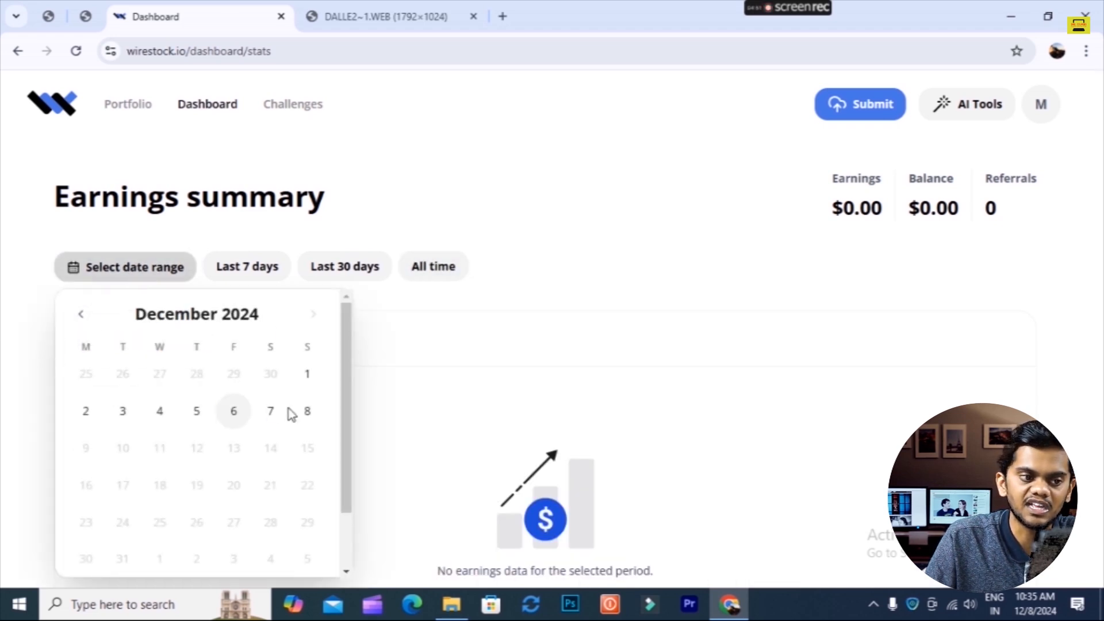
pyautogui.click(128, 277)
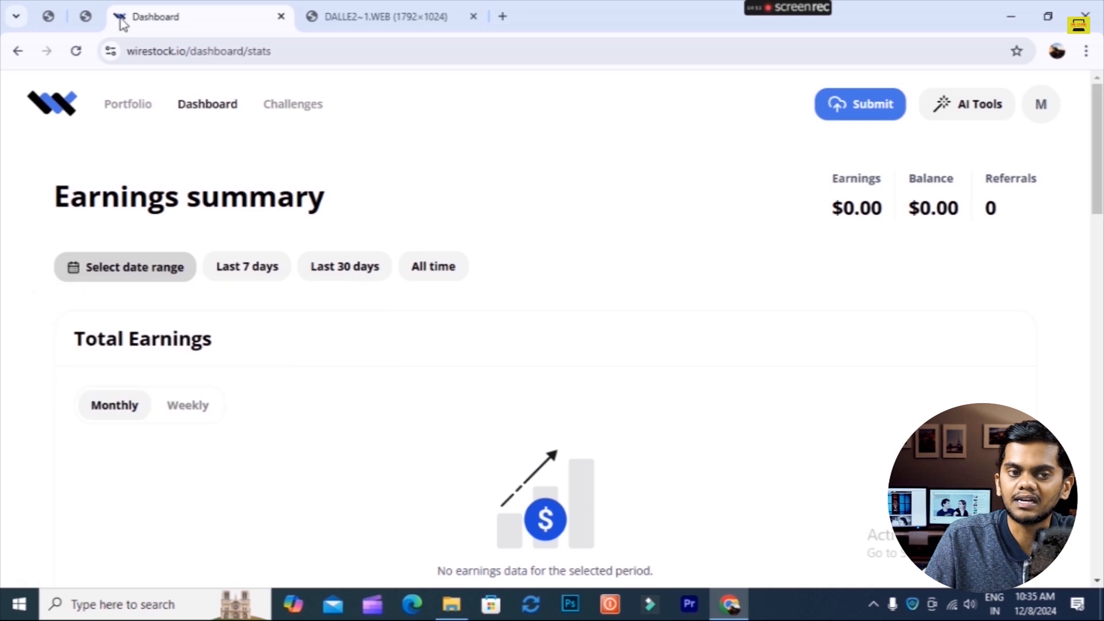
pyautogui.scroll(-8, 485, 427)
pyautogui.scroll(8, 486, 427)
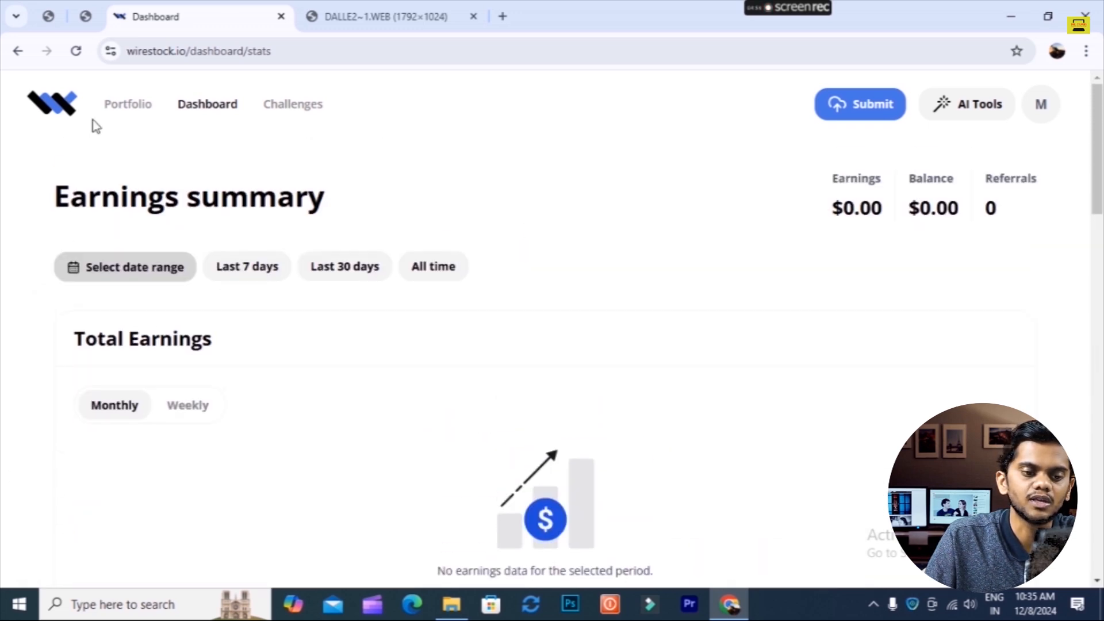
# - Go back to the Wirestock portfolio page and show its Collections
pyautogui.click(15, 51)
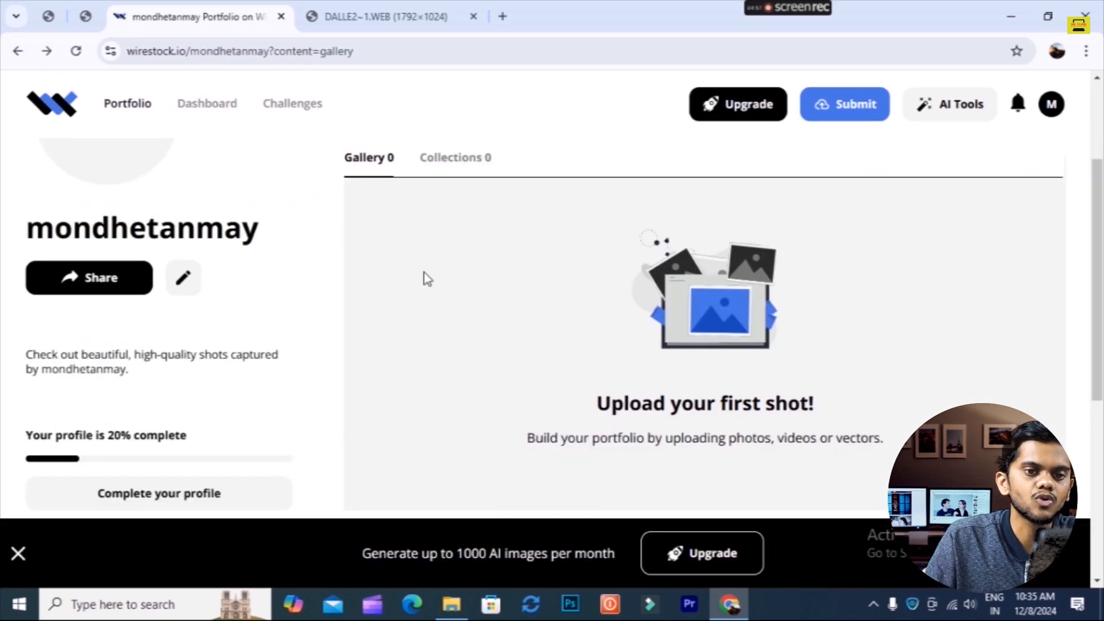
pyautogui.scroll(-2, 427, 279)
pyautogui.click(477, 166)
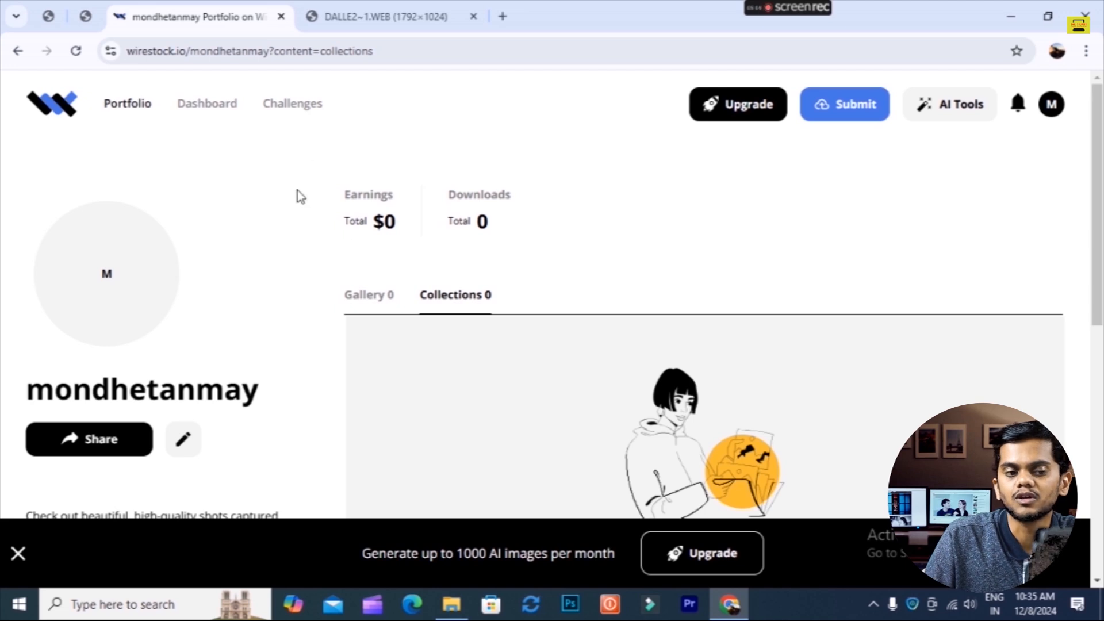
# - View the creative challenges, examine the 48-Hour AI Challenge - Flat Lay details, and return to the portfolio
pyautogui.click(300, 111)
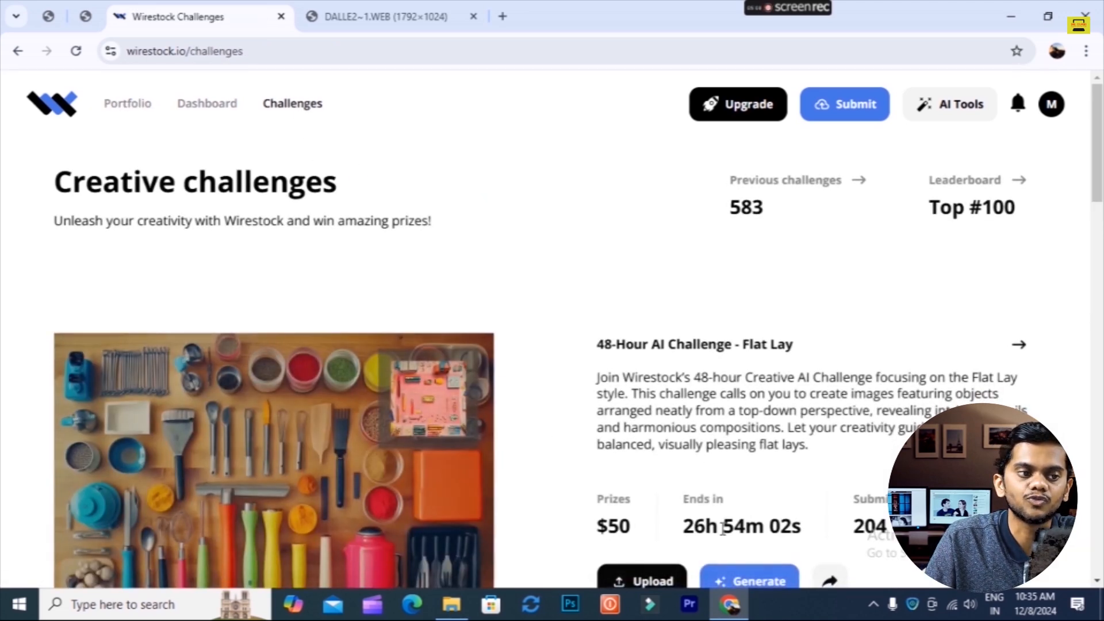
pyautogui.scroll(-2, 633, 518)
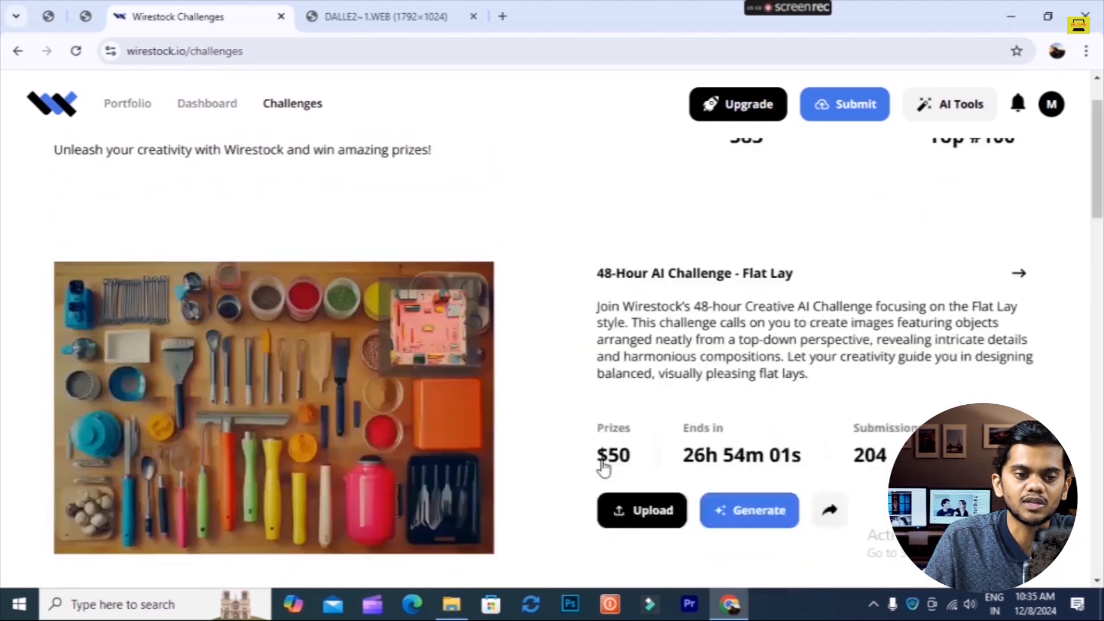
pyautogui.scroll(2, 151, 193)
pyautogui.click(123, 105)
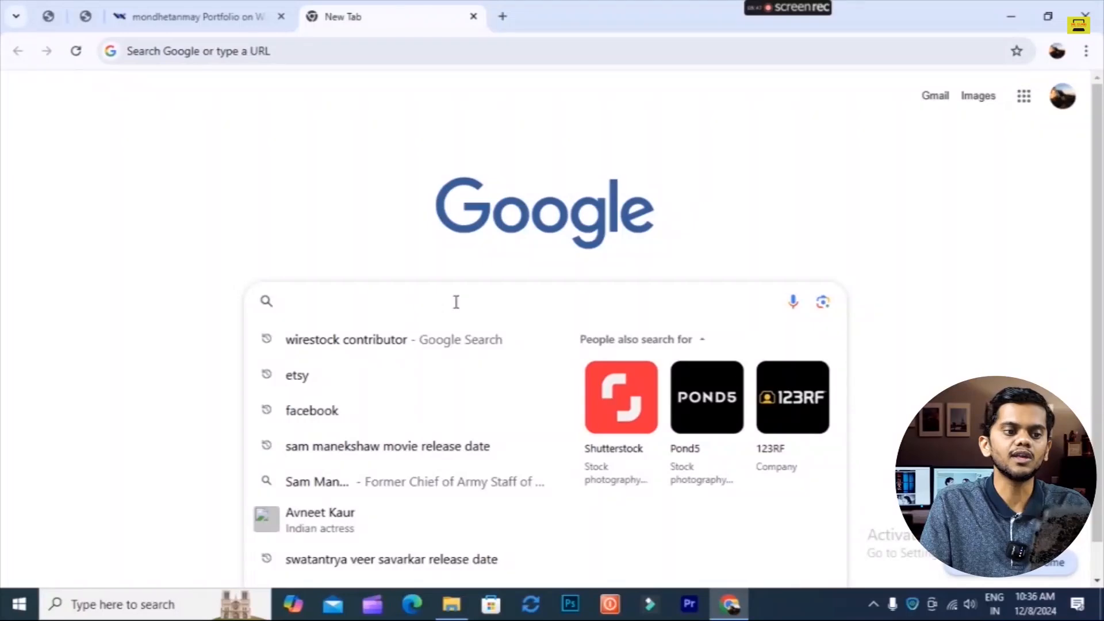
# - Search Google for "shutterstock" in the new tab
pyautogui.write('shutt')
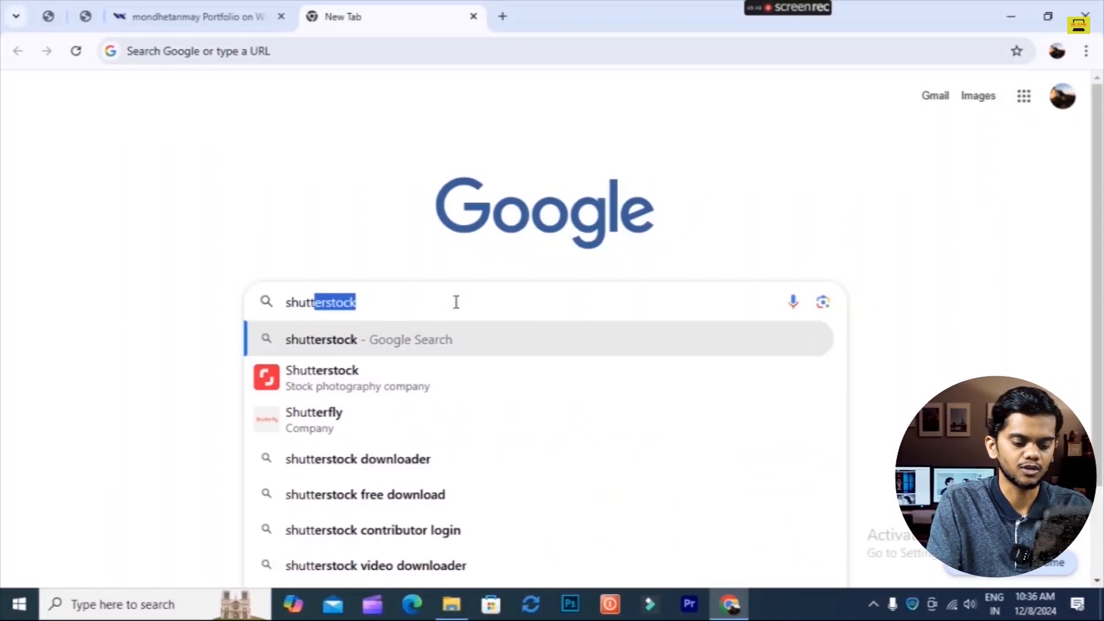
pyautogui.write('er')
pyautogui.press('Return')
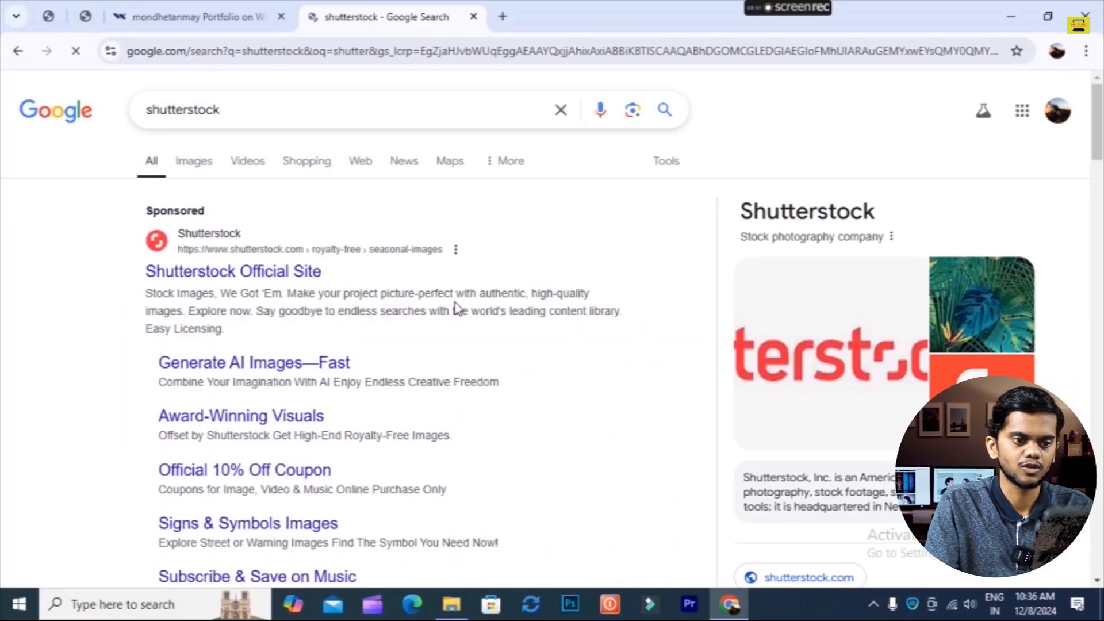
# - Change the Google query to "shutterstock contributor" and run the search
pyautogui.click(243, 106)
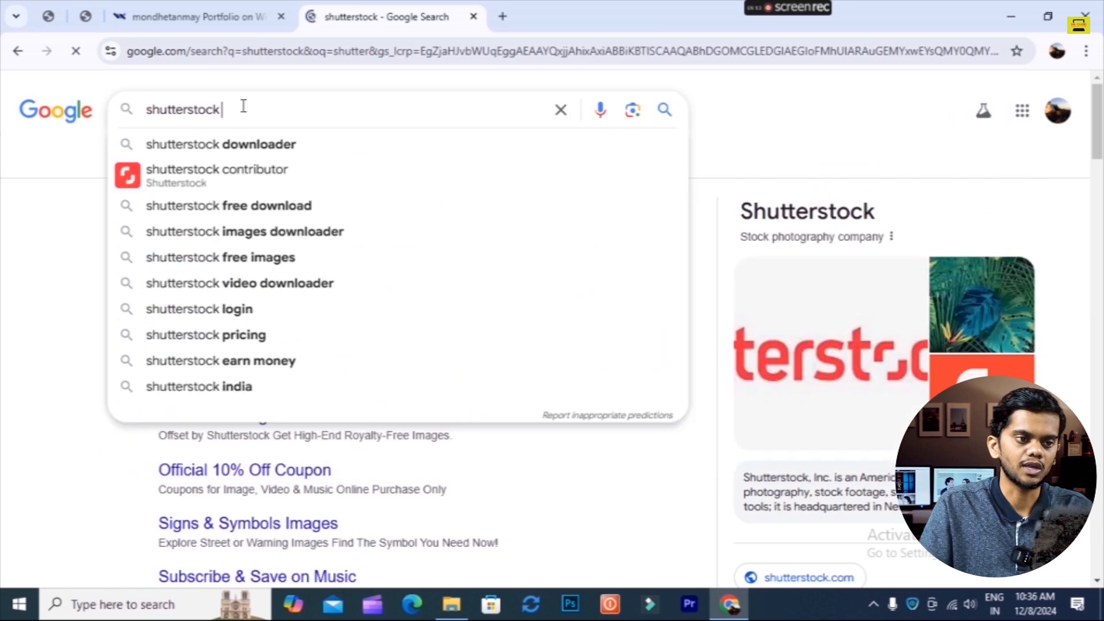
pyautogui.press('Down')
pyautogui.press('BackSpace')
pyautogui.press('BackSpace')
pyautogui.press('BackSpace')
pyautogui.press('BackSpace')
pyautogui.press('BackSpace')
pyautogui.press('BackSpace')
pyautogui.press('BackSpace')
pyautogui.press('BackSpace')
pyautogui.press('BackSpace')
pyautogui.press('BackSpace')
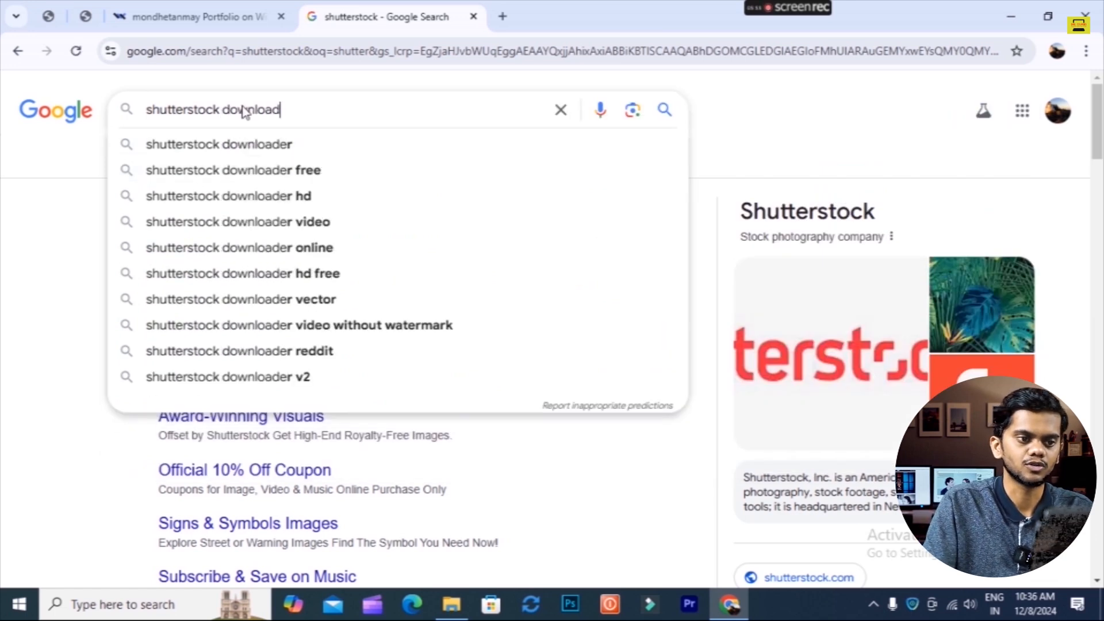
pyautogui.write('c')
pyautogui.press('BackSpace')
pyautogui.press('Down')
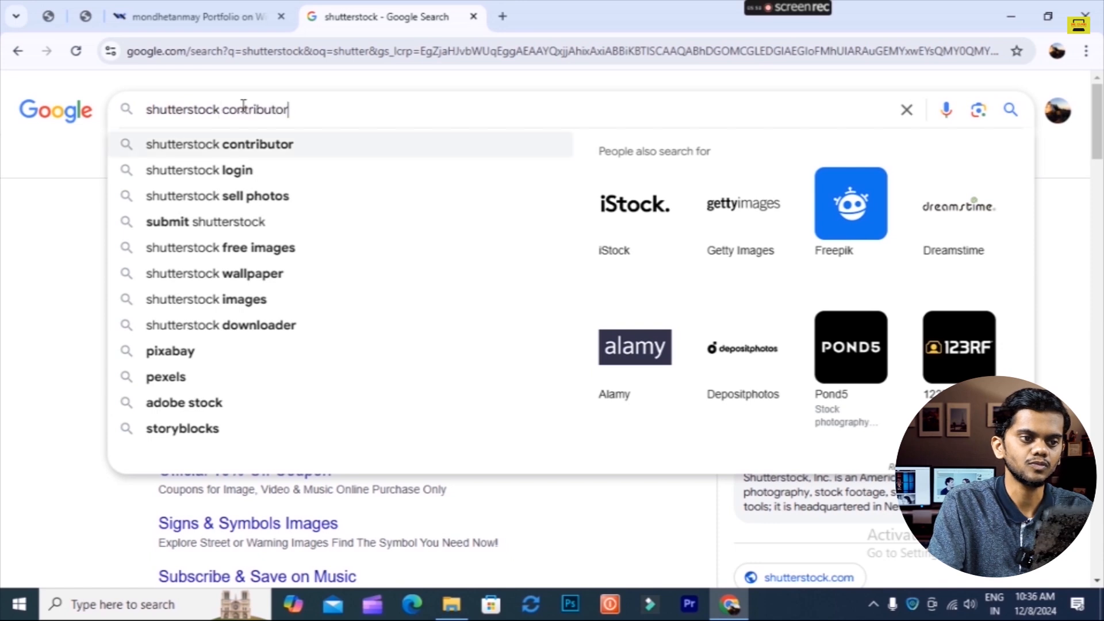
pyautogui.press('Return')
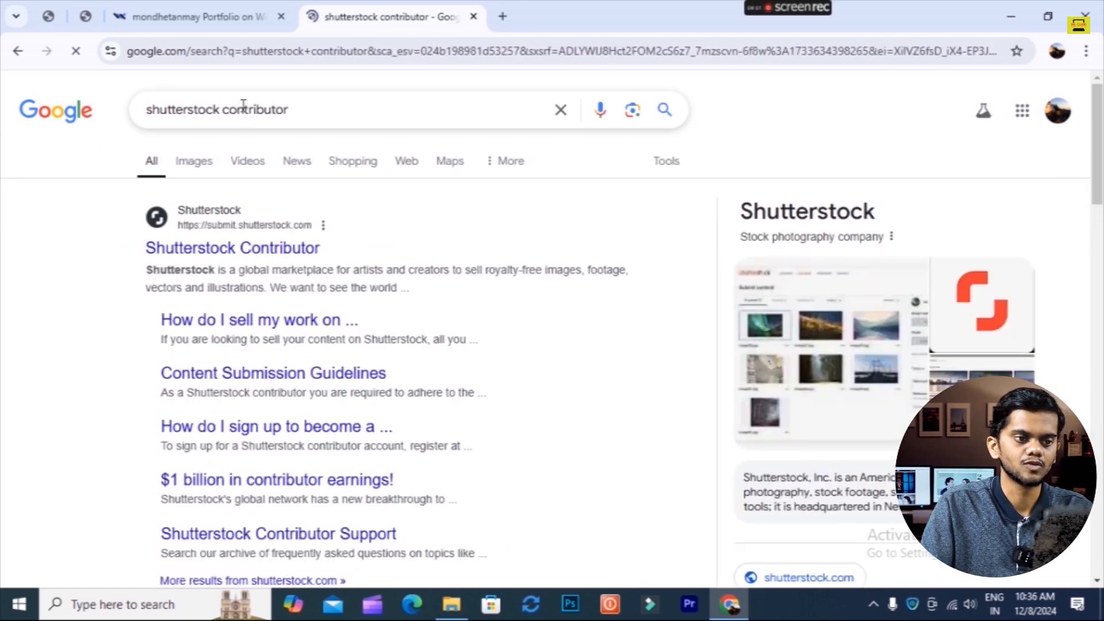
# - Open the Shutterstock Contributor site from the search results and review its Become a Contributor section
pyautogui.click(232, 248)
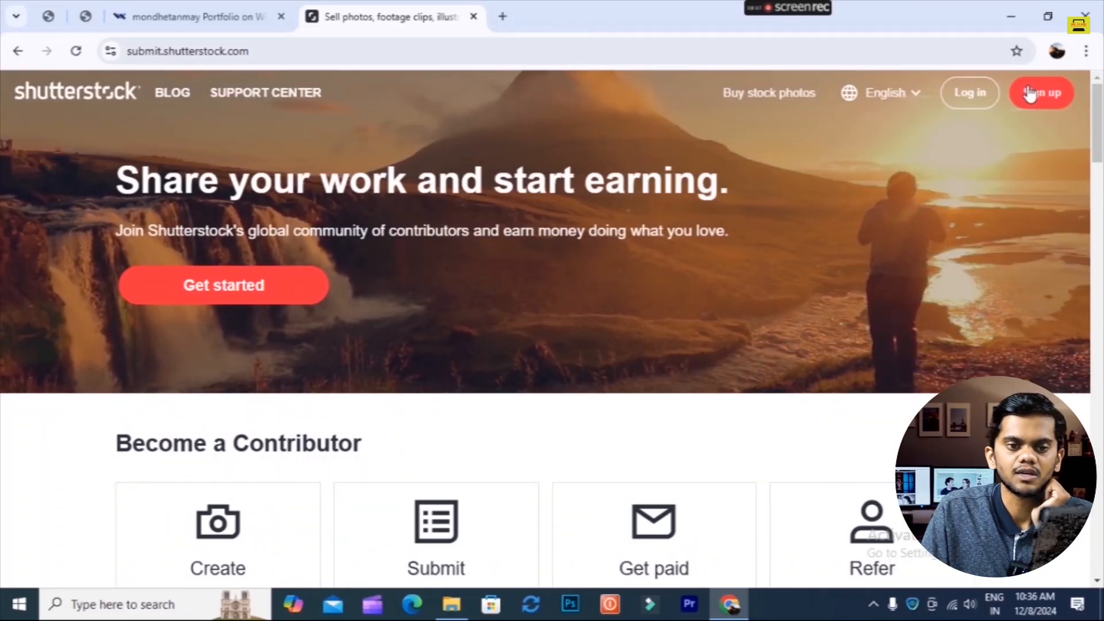
pyautogui.scroll(-3, 960, 98)
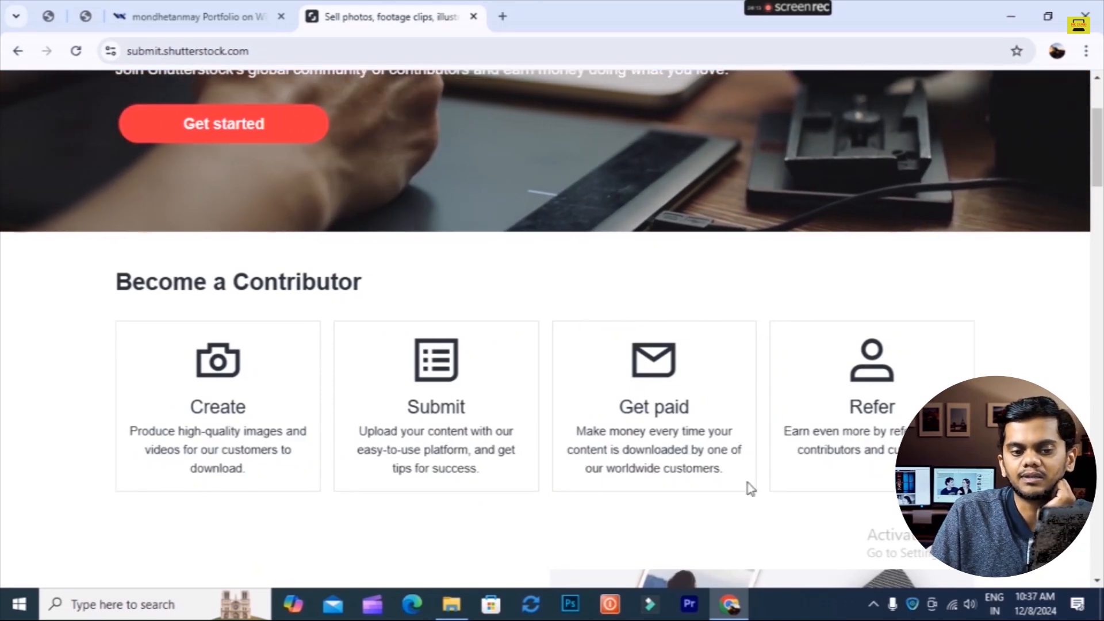
pyautogui.scroll(3, 767, 405)
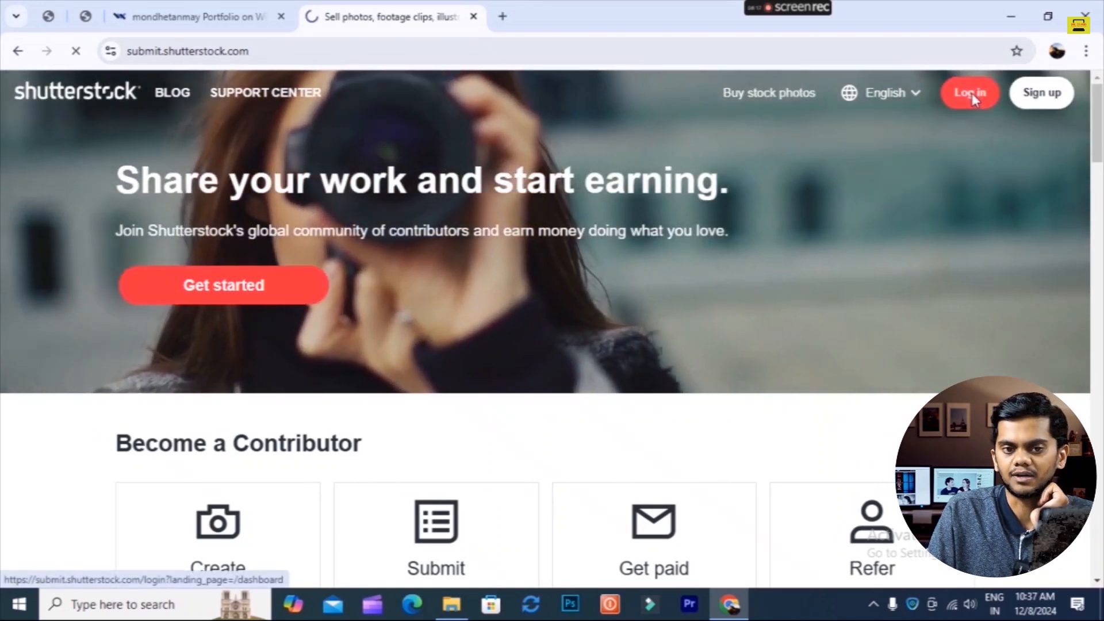
# - Log in to the Shutterstock contributor dashboard and decline to save the password in the browser
pyautogui.click(972, 95)
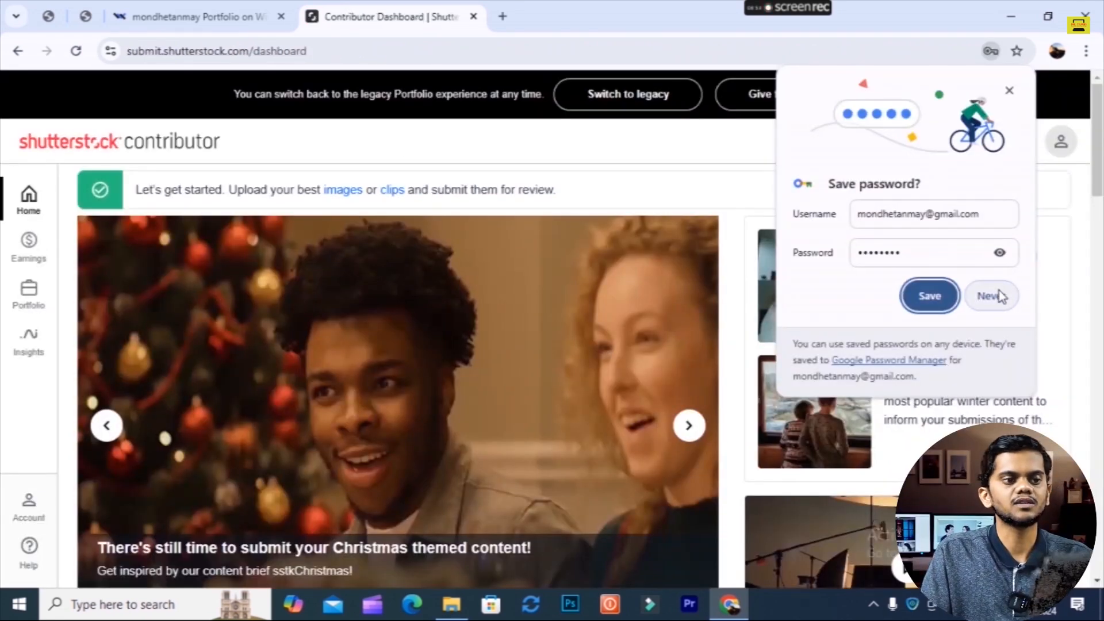
pyautogui.click(999, 295)
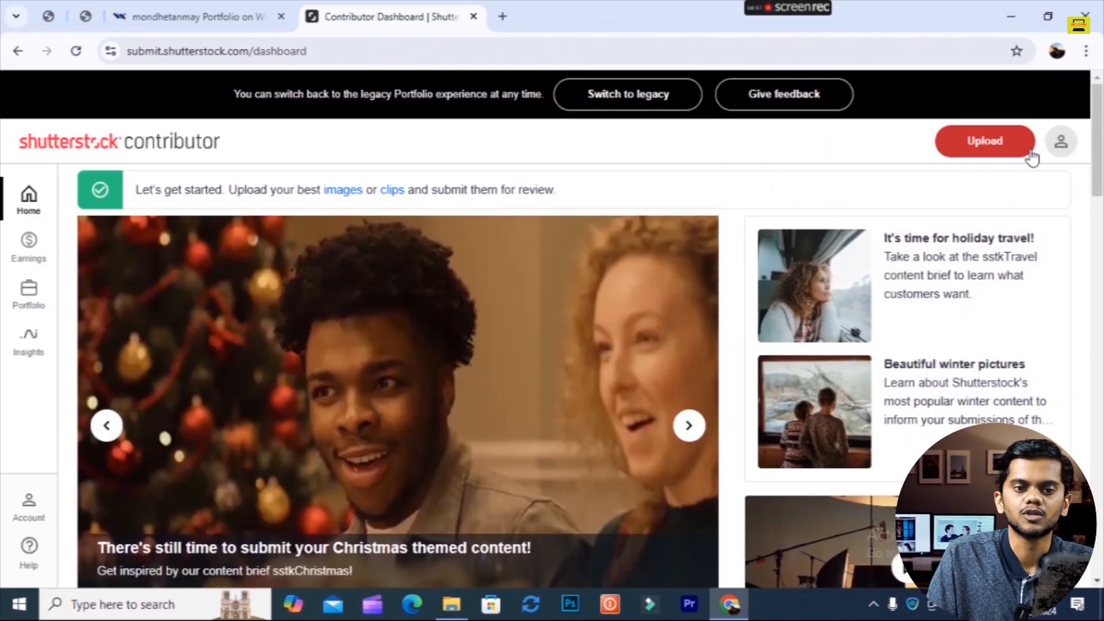
# - Open the asset upload dialog and its file chooser, and close both without uploading anything
pyautogui.click(1008, 151)
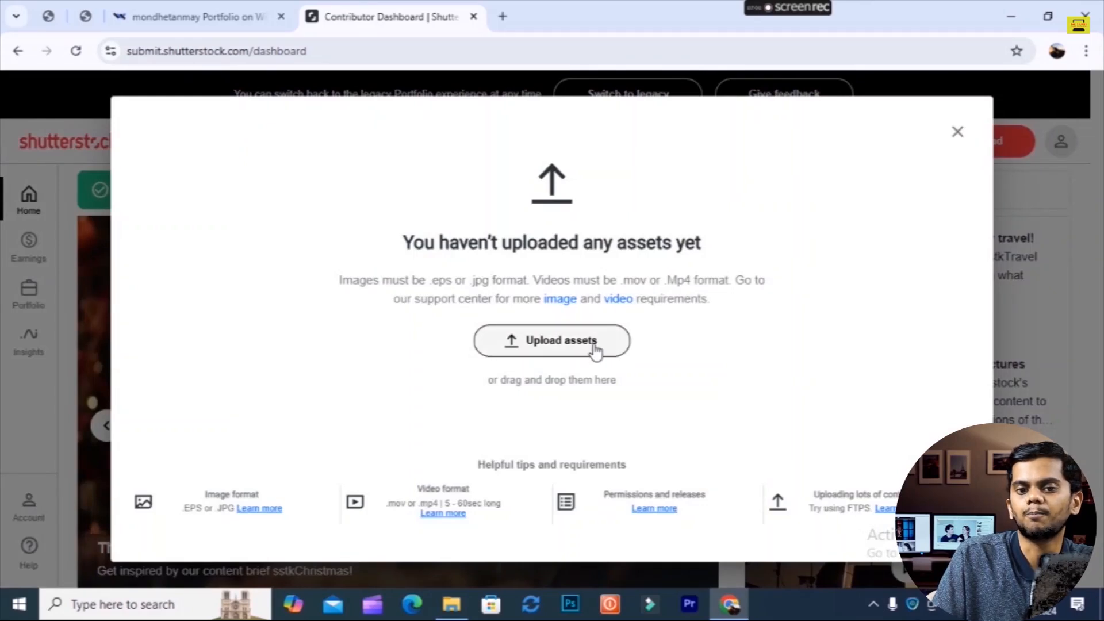
pyautogui.click(566, 351)
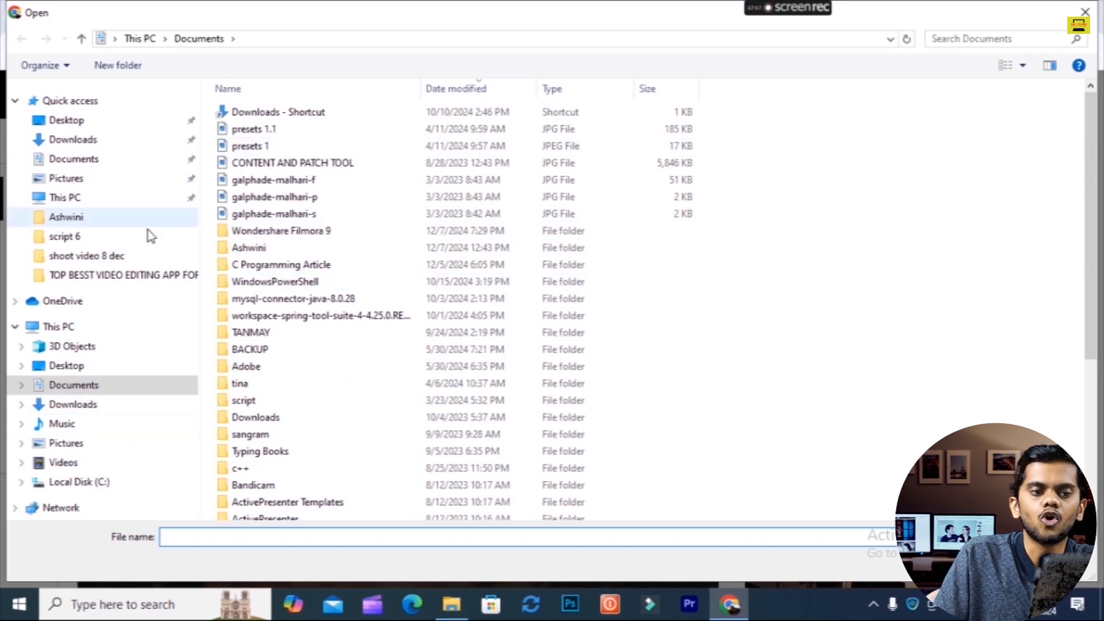
pyautogui.click(1084, 8)
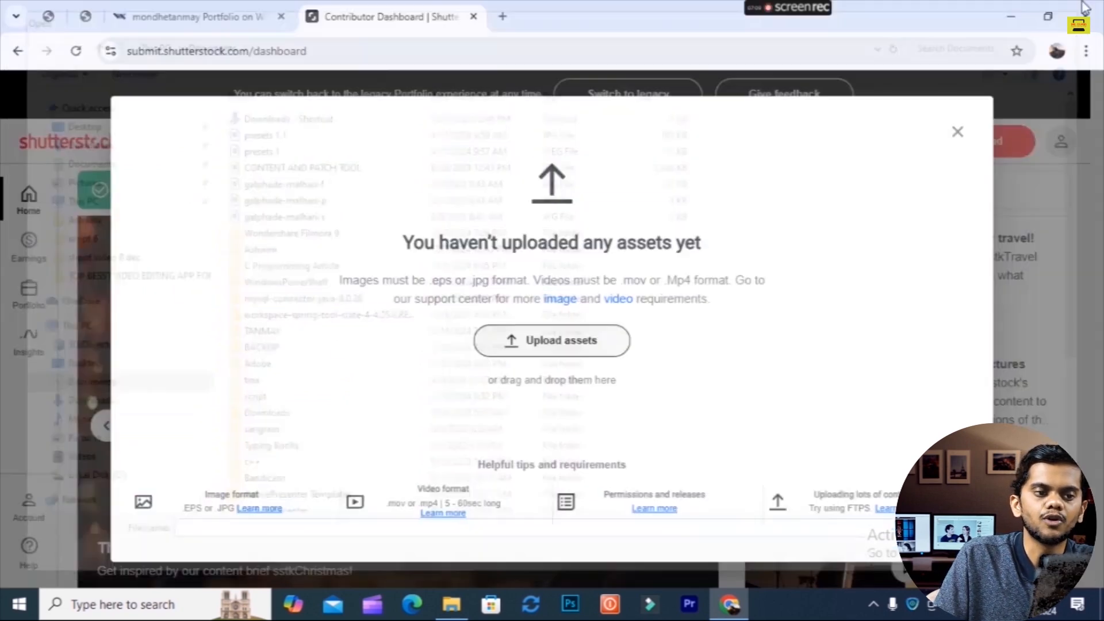
pyautogui.click(958, 134)
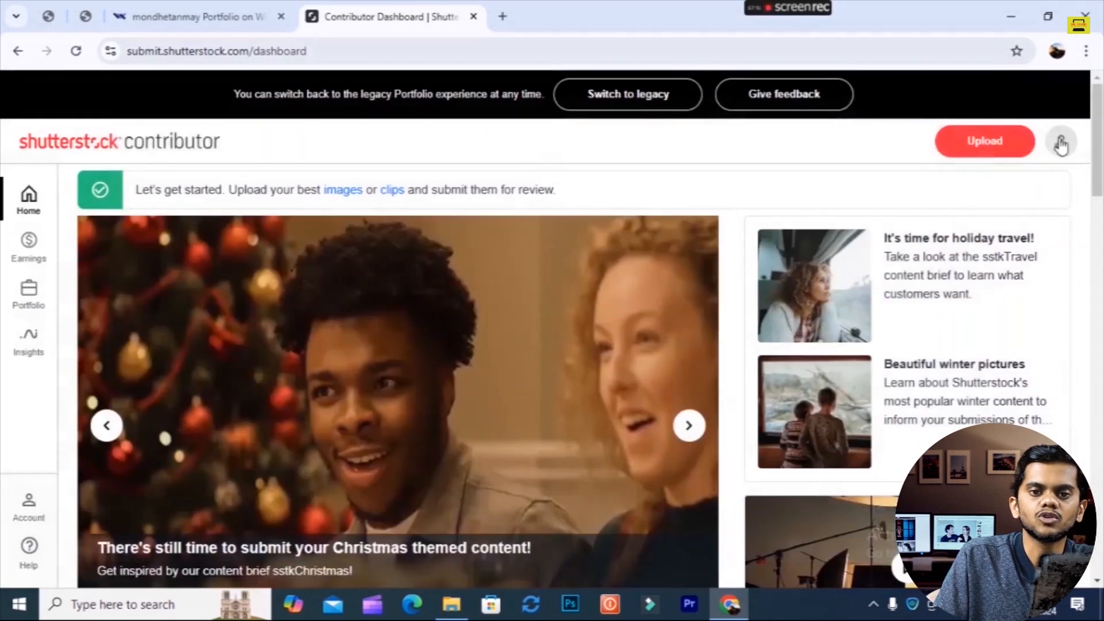
# - Open the Earnings summary and view its By product, Adjustments and By month breakdowns
pyautogui.scroll(-4, 530, 326)
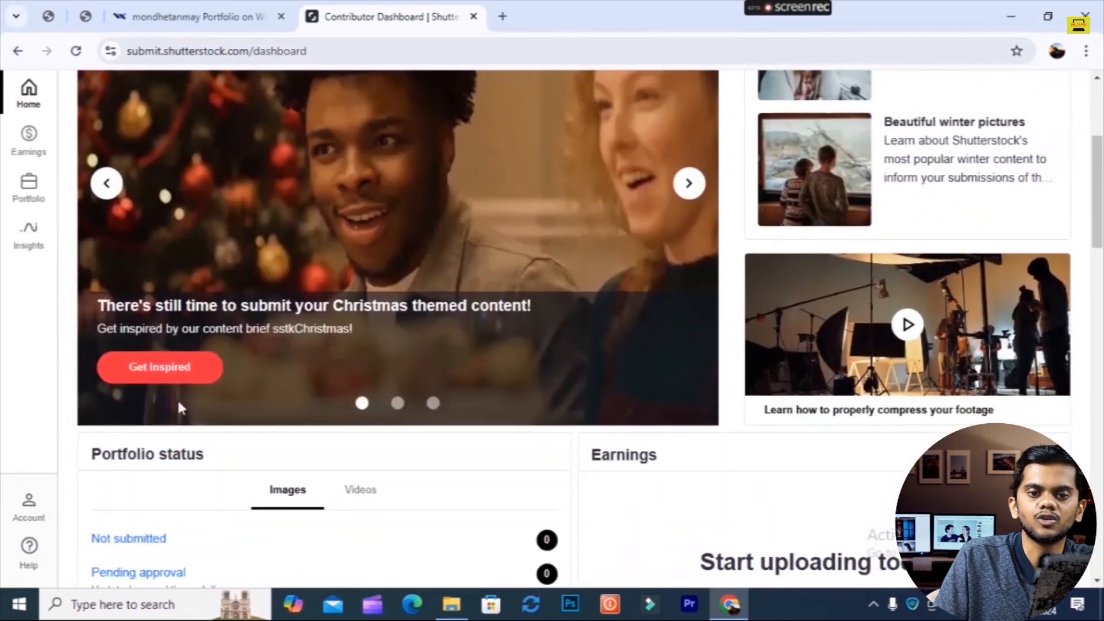
pyautogui.click(30, 138)
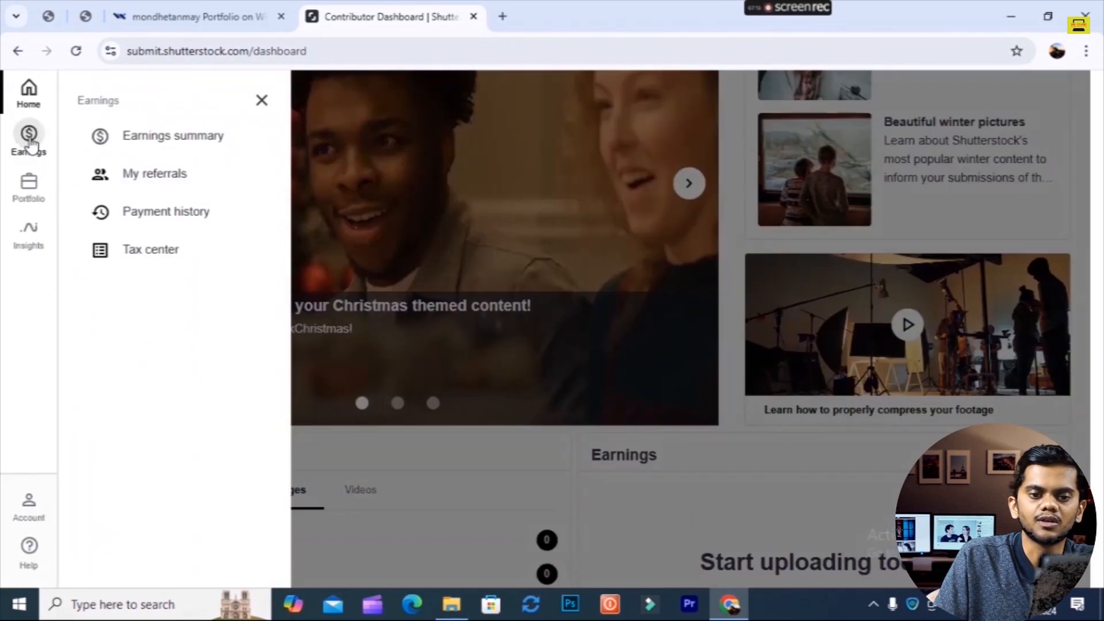
pyautogui.click(174, 138)
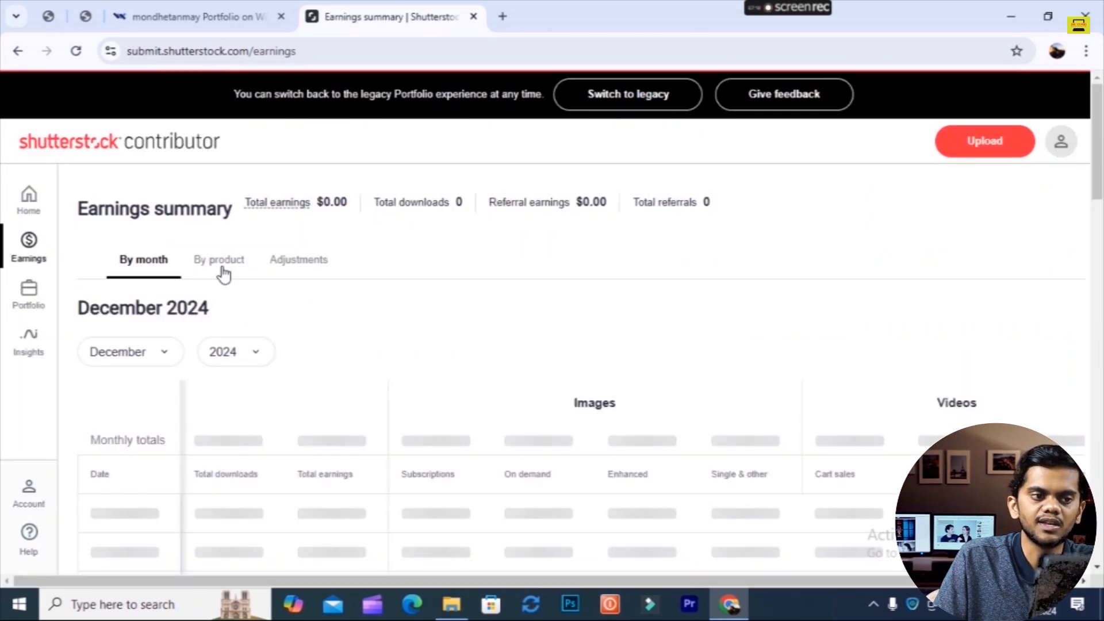
pyautogui.click(218, 270)
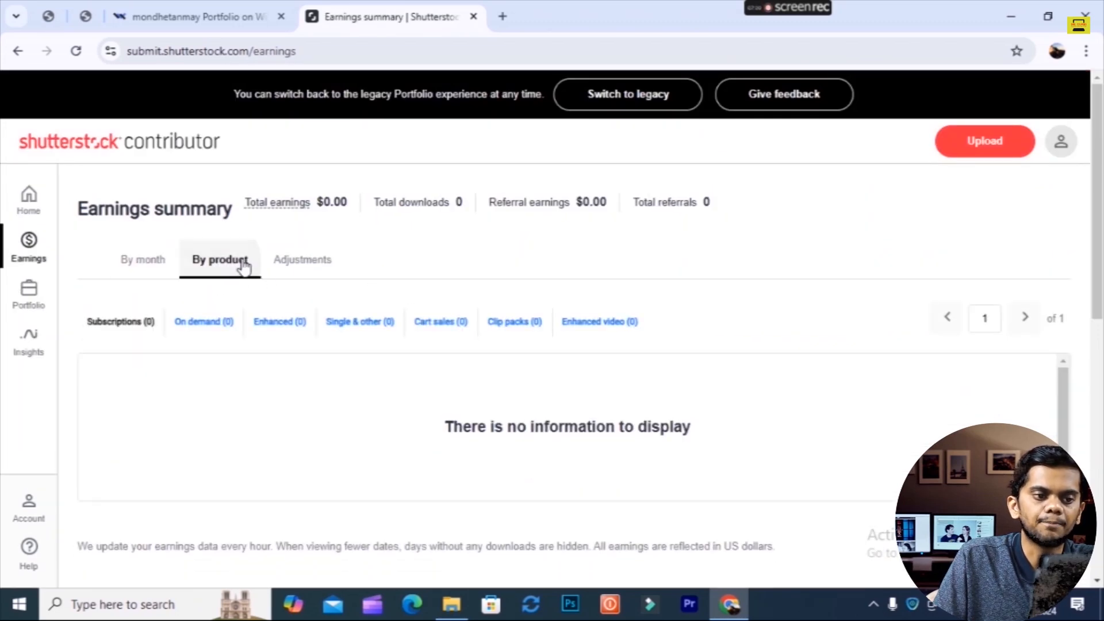
pyautogui.click(303, 269)
pyautogui.click(141, 271)
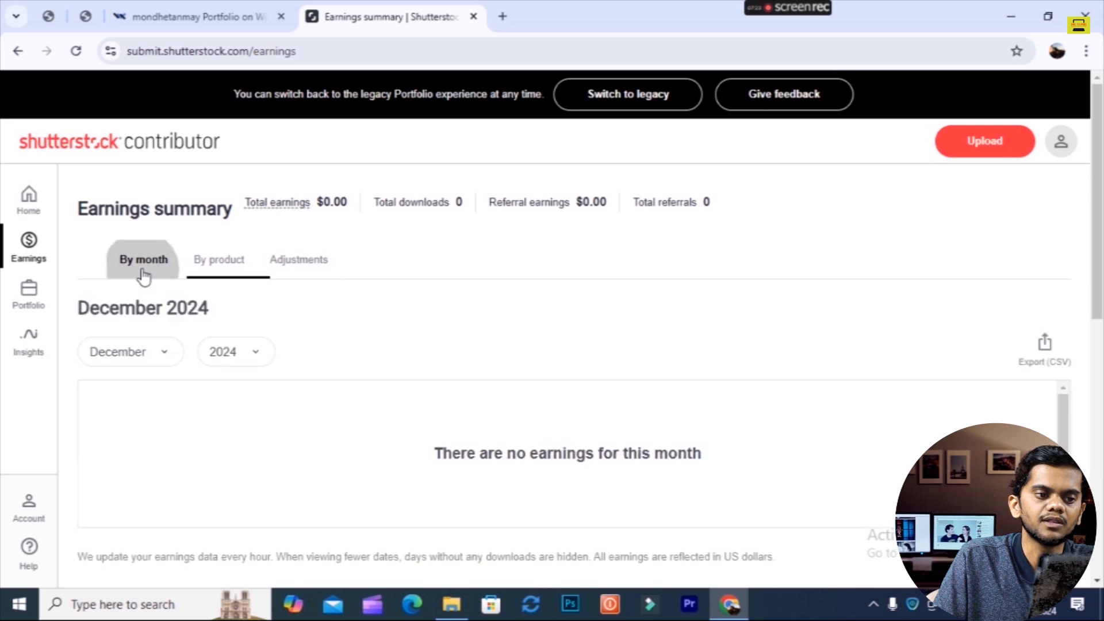
# - Check the available years and show the monthly earnings for June 2024
pyautogui.click(249, 351)
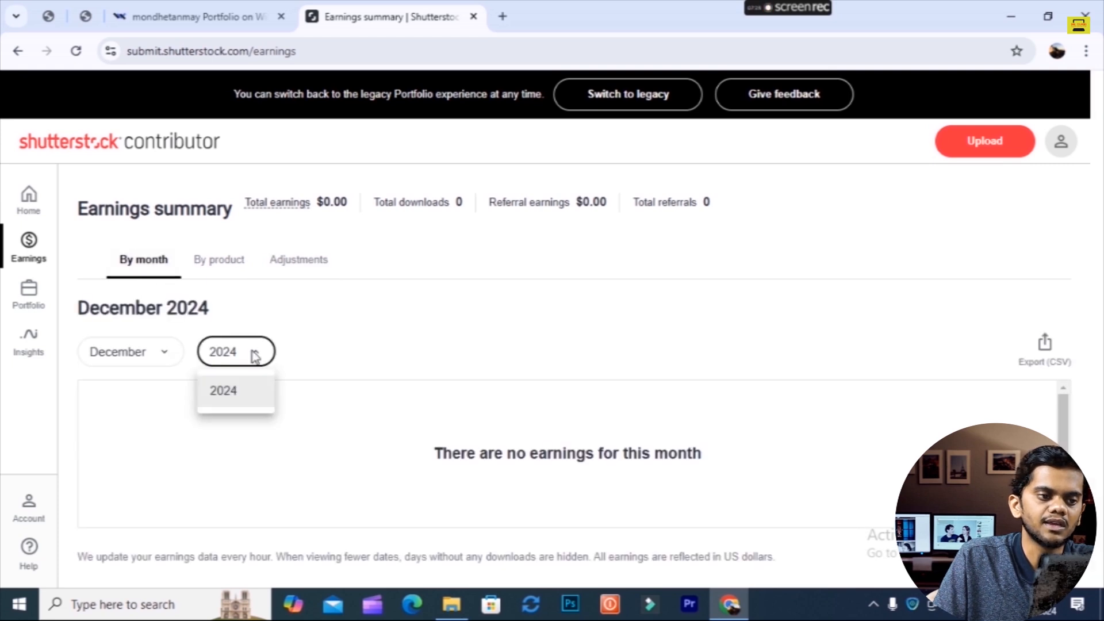
pyautogui.click(255, 356)
pyautogui.click(128, 348)
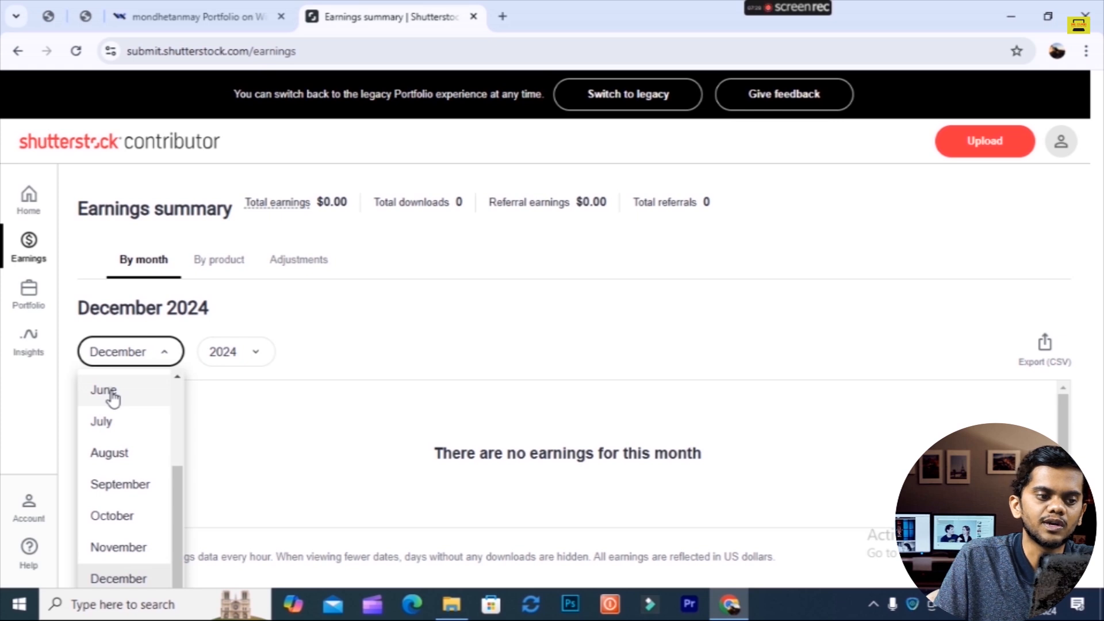
pyautogui.click(113, 397)
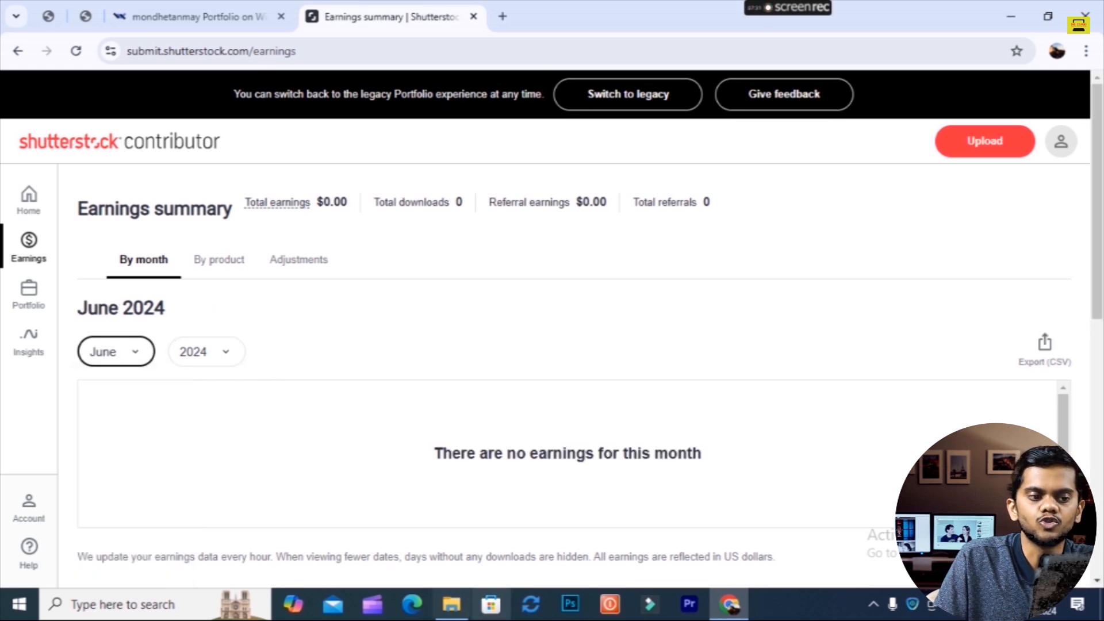
# - Examine the options under Insights and Portfolio, and close the Portfolio options
pyautogui.click(26, 358)
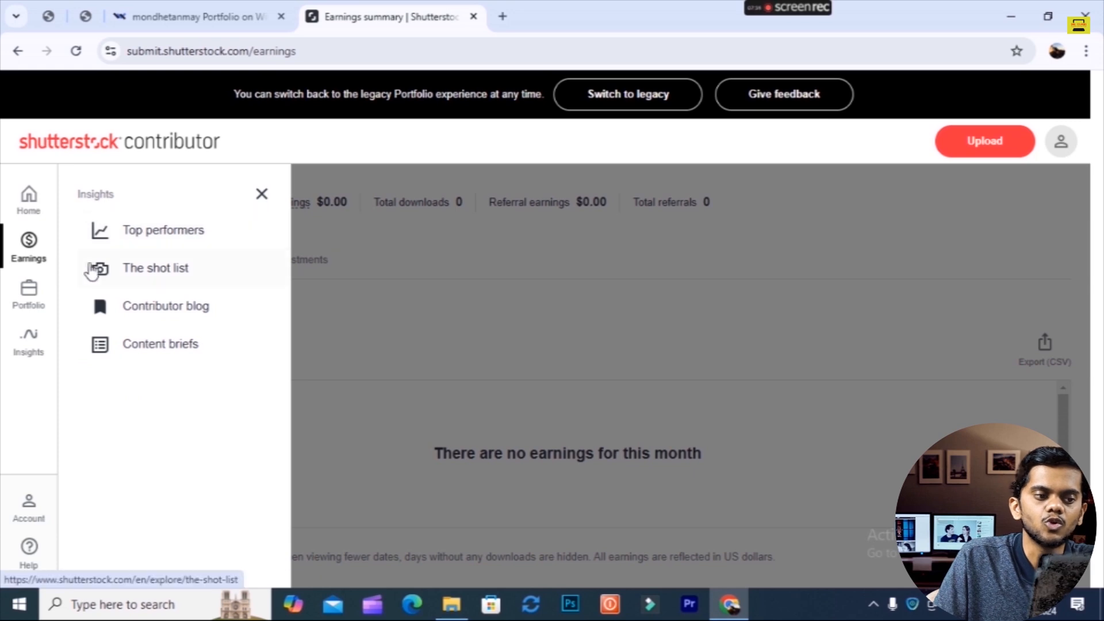
pyautogui.click(24, 296)
pyautogui.click(24, 293)
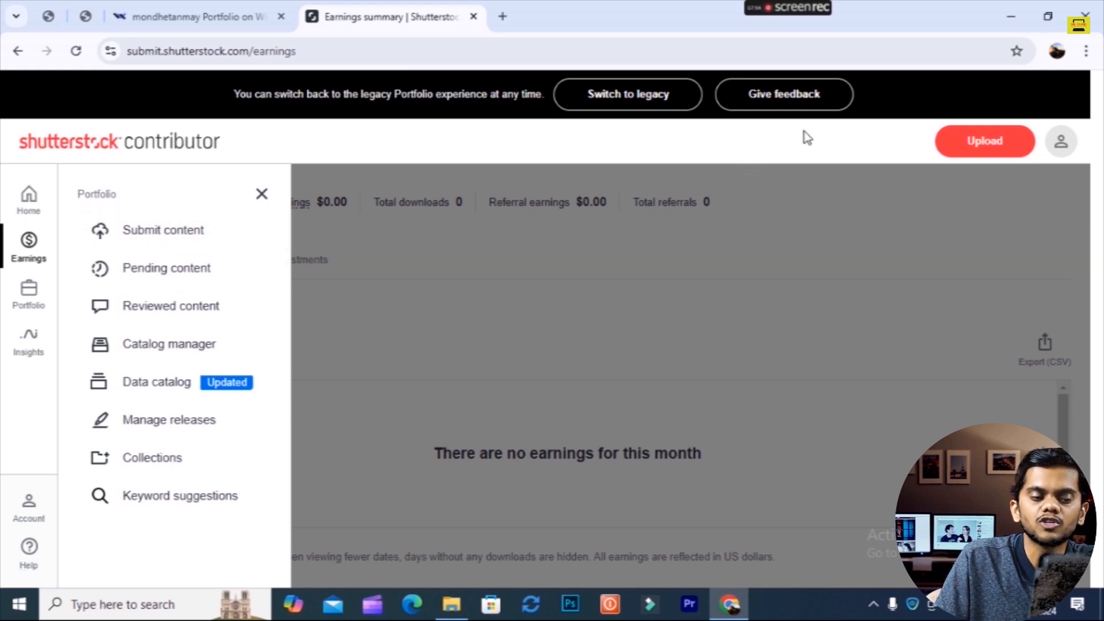
pyautogui.click(321, 184)
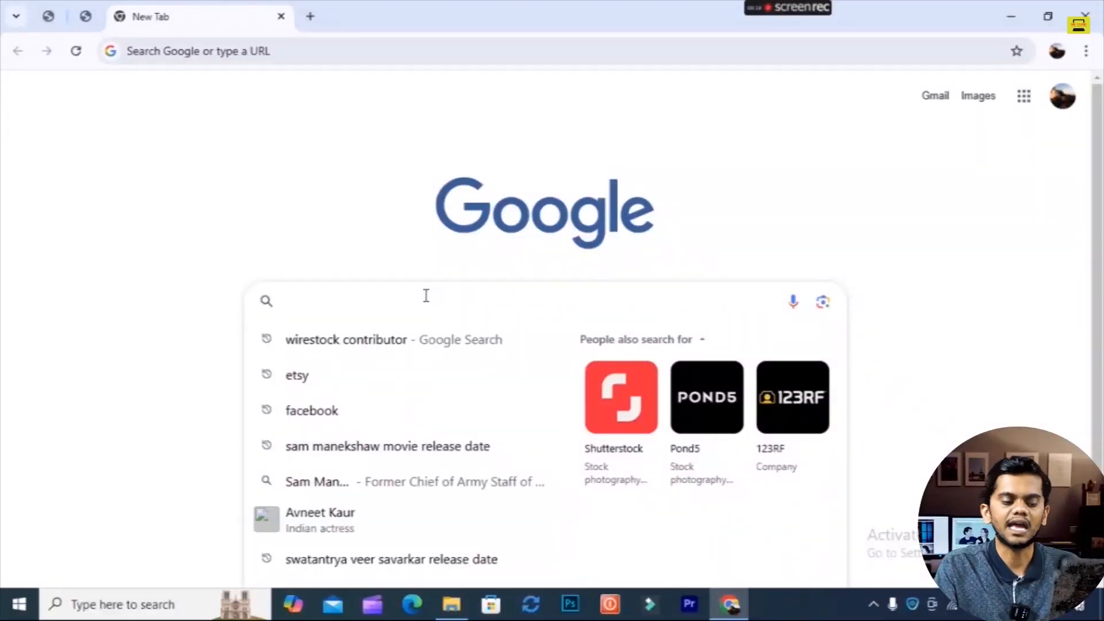
# - Search Google for "ai art shop" and open the AI Art Shop website
pyautogui.write('a')
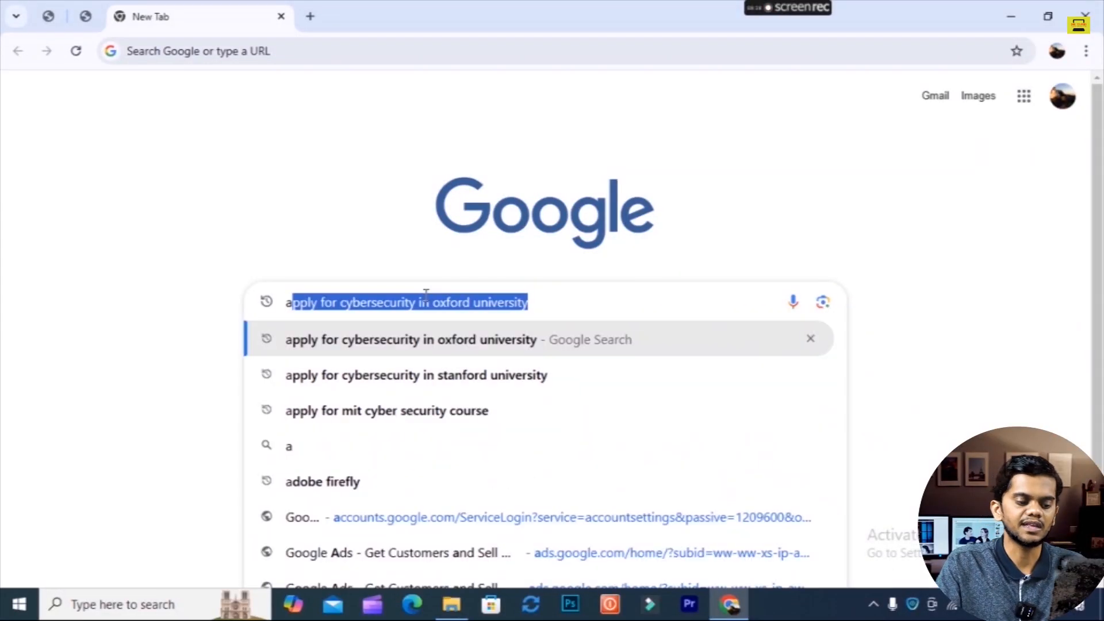
pyautogui.write('i art')
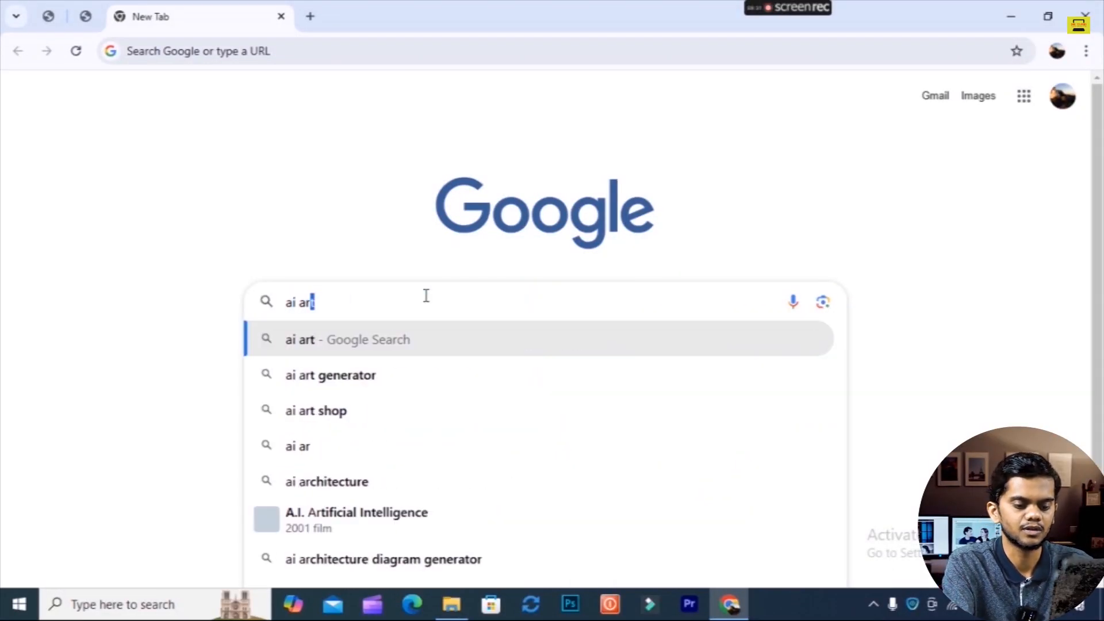
pyautogui.write(' shop')
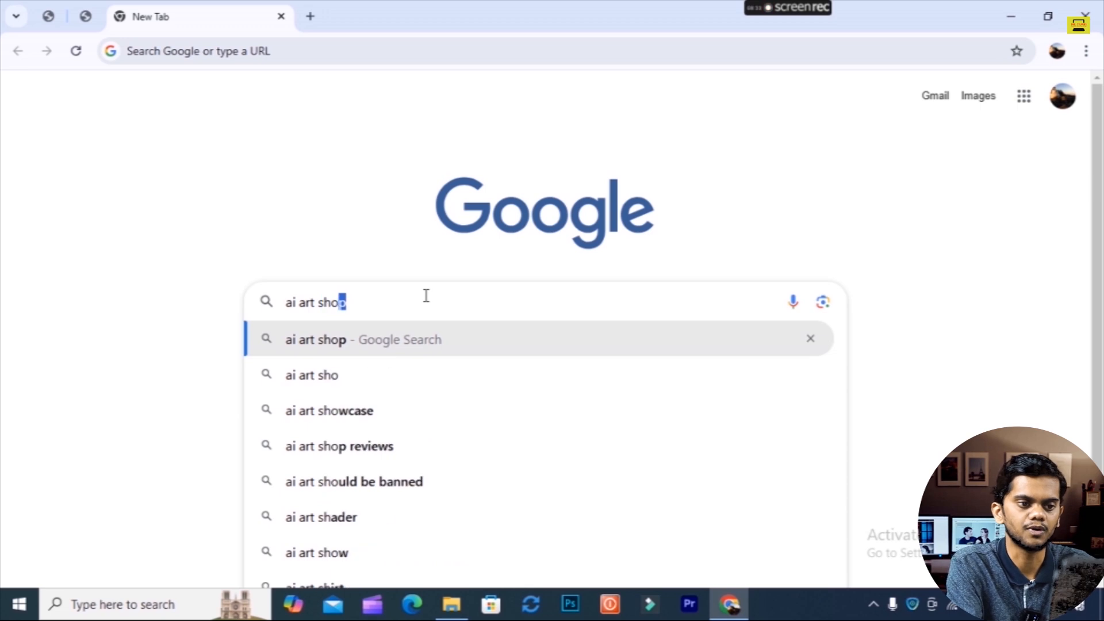
pyautogui.press('Return')
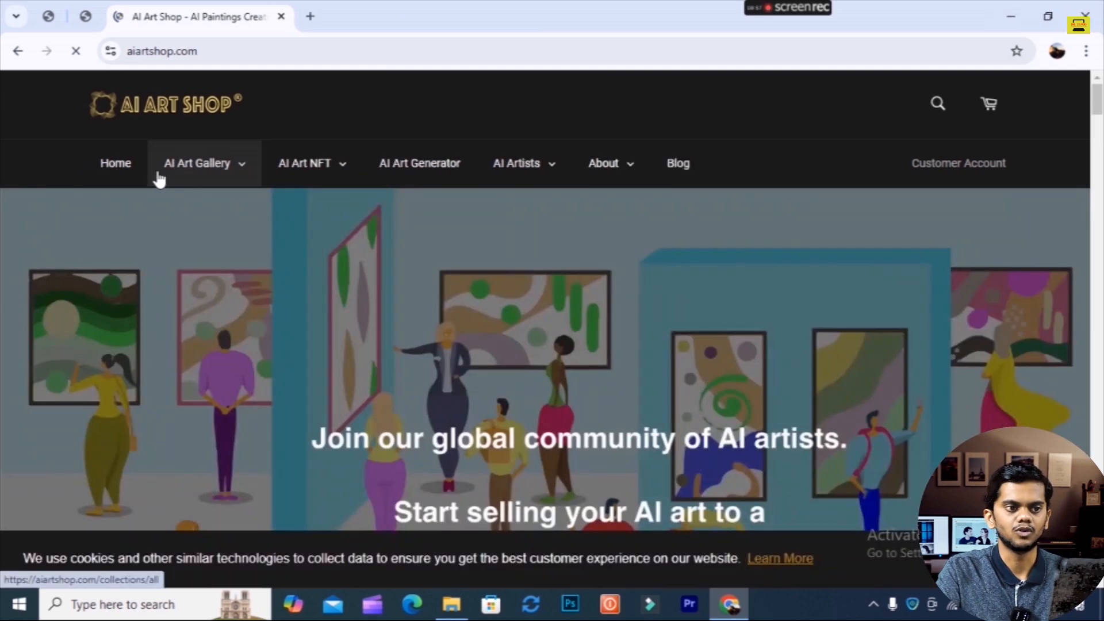
# - Go to the Join as an AI Artist page, start selling, and open the seller account sign-up form
pyautogui.moveTo(201, 168)
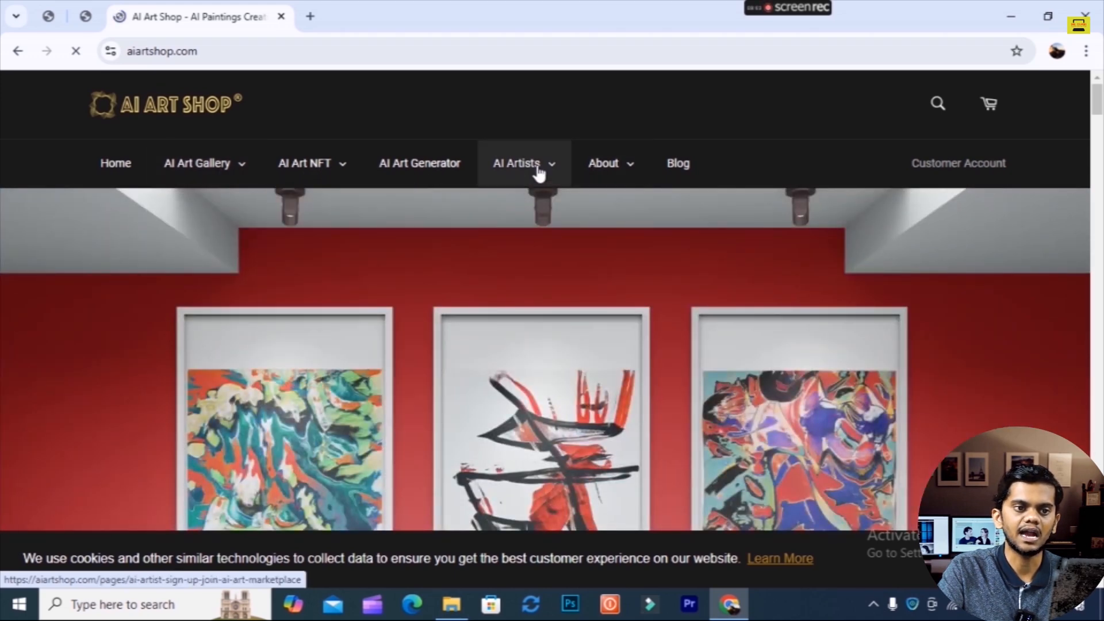
pyautogui.moveTo(539, 170)
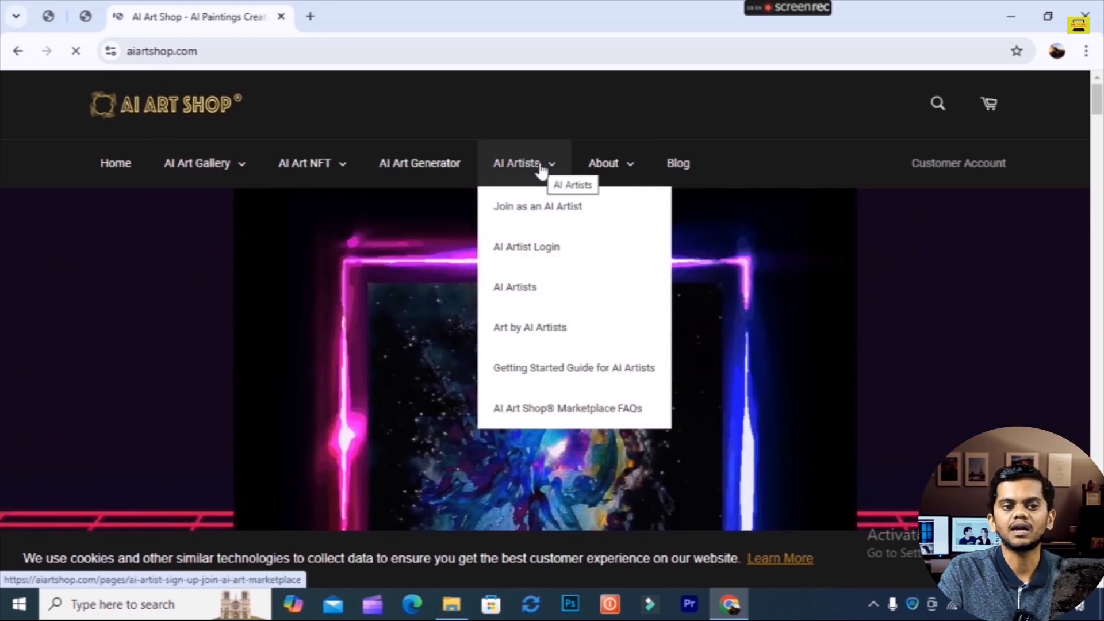
pyautogui.click(542, 208)
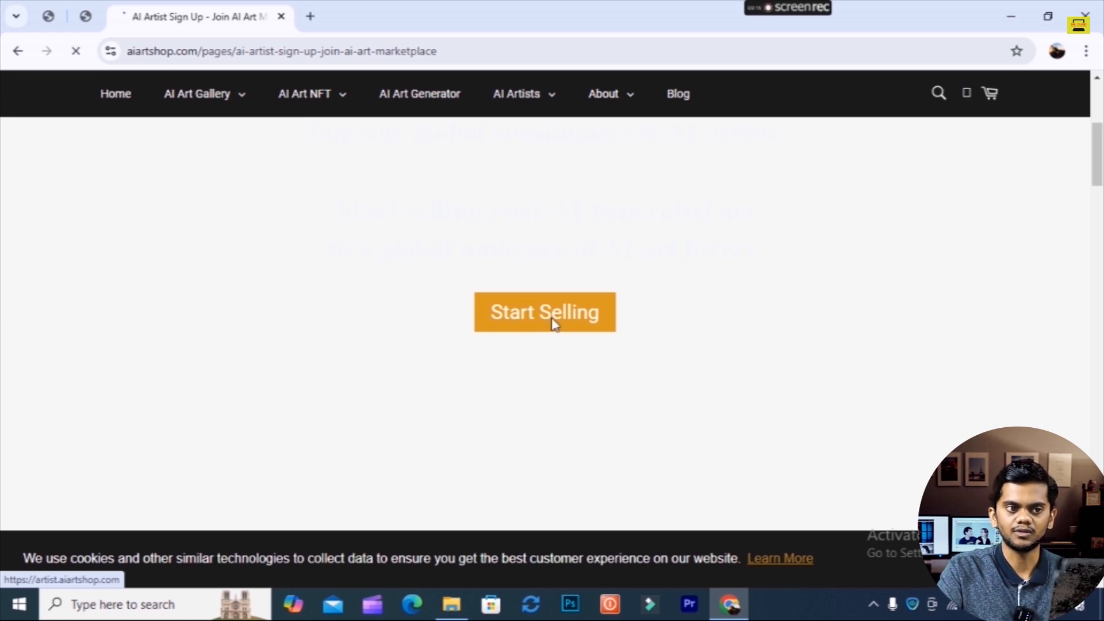
pyautogui.click(554, 322)
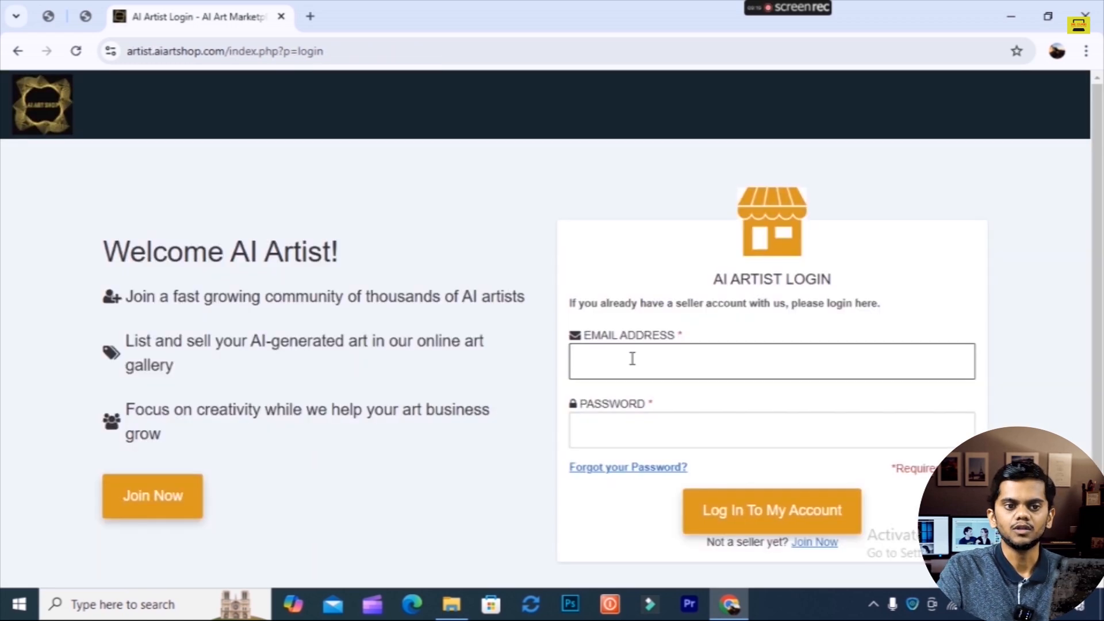
pyautogui.click(815, 543)
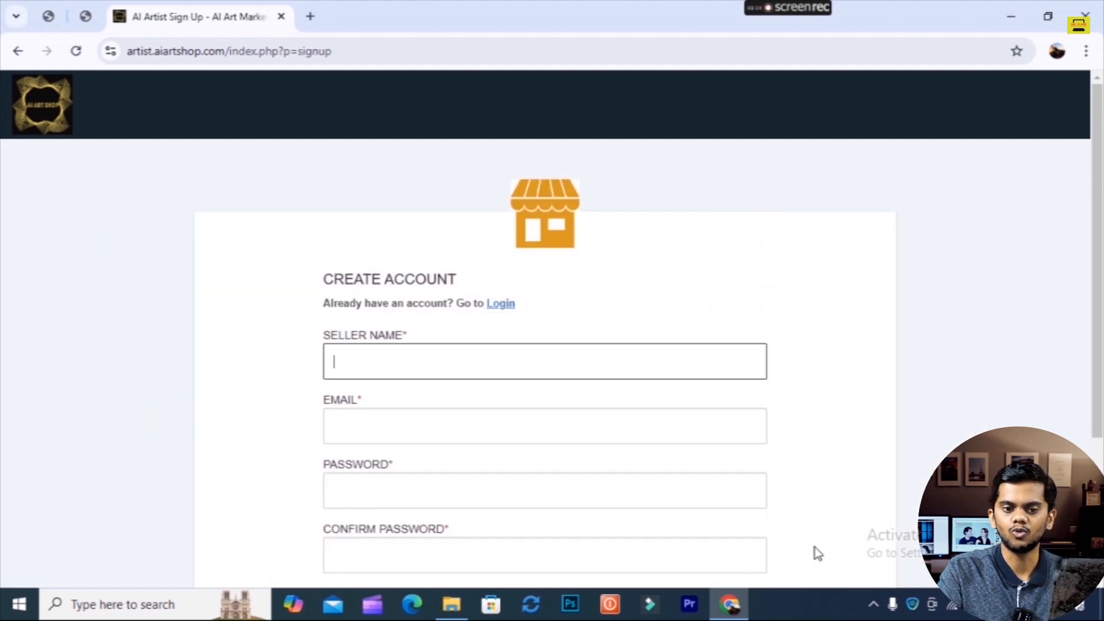
# - Review the sign-up form, enter the account password with the other required details, and create the AI Art Shop seller account
pyautogui.scroll(-1, 478, 362)
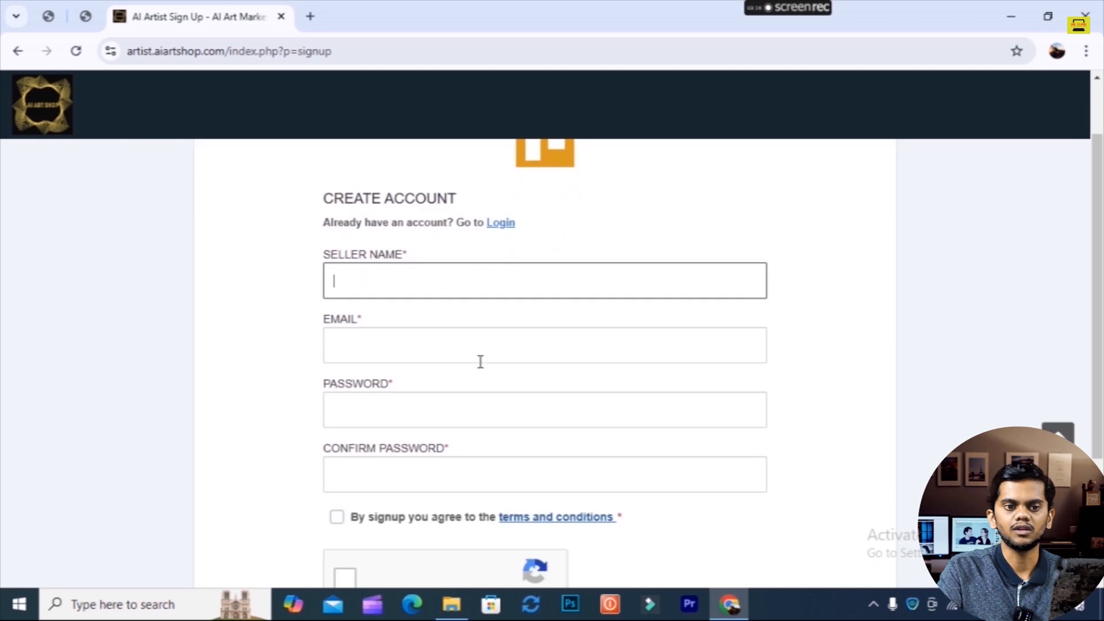
pyautogui.scroll(-3, 505, 501)
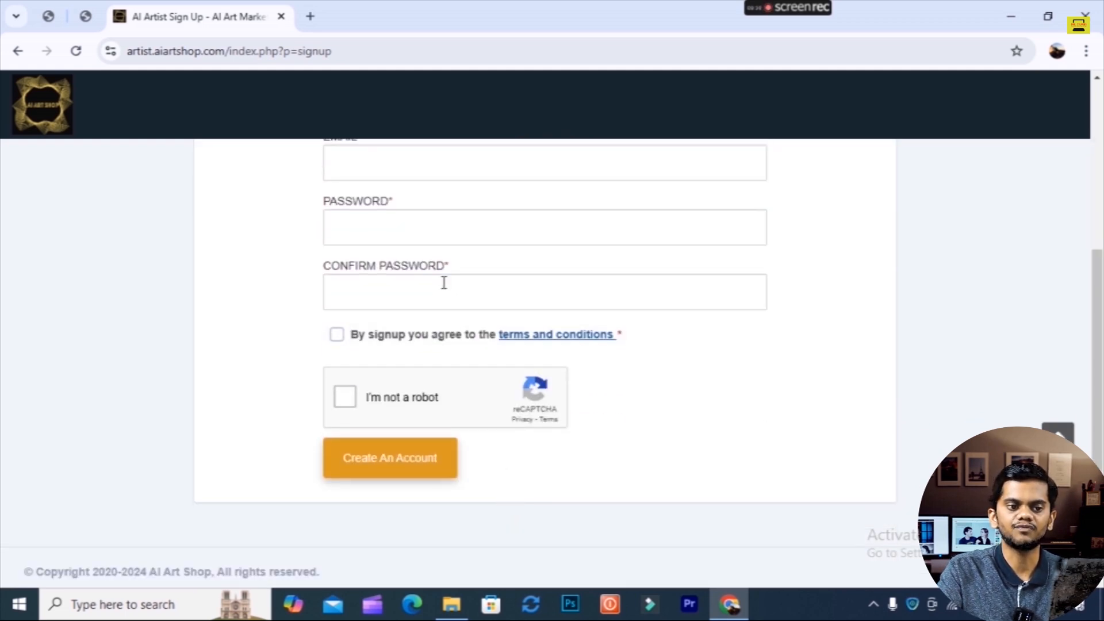
pyautogui.click(396, 471)
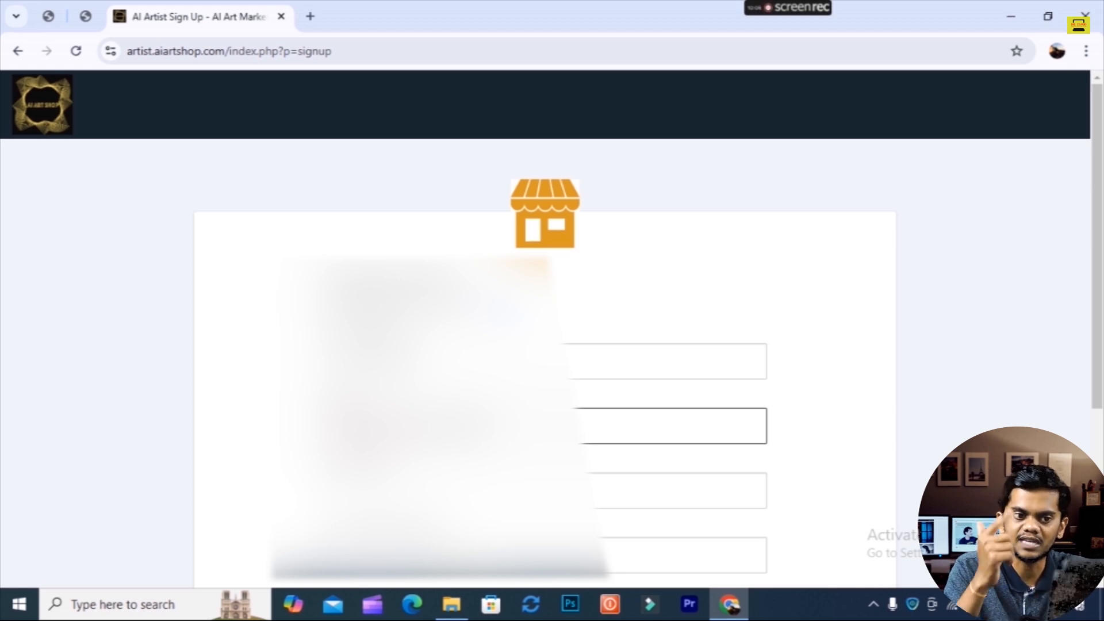
pyautogui.click(518, 491)
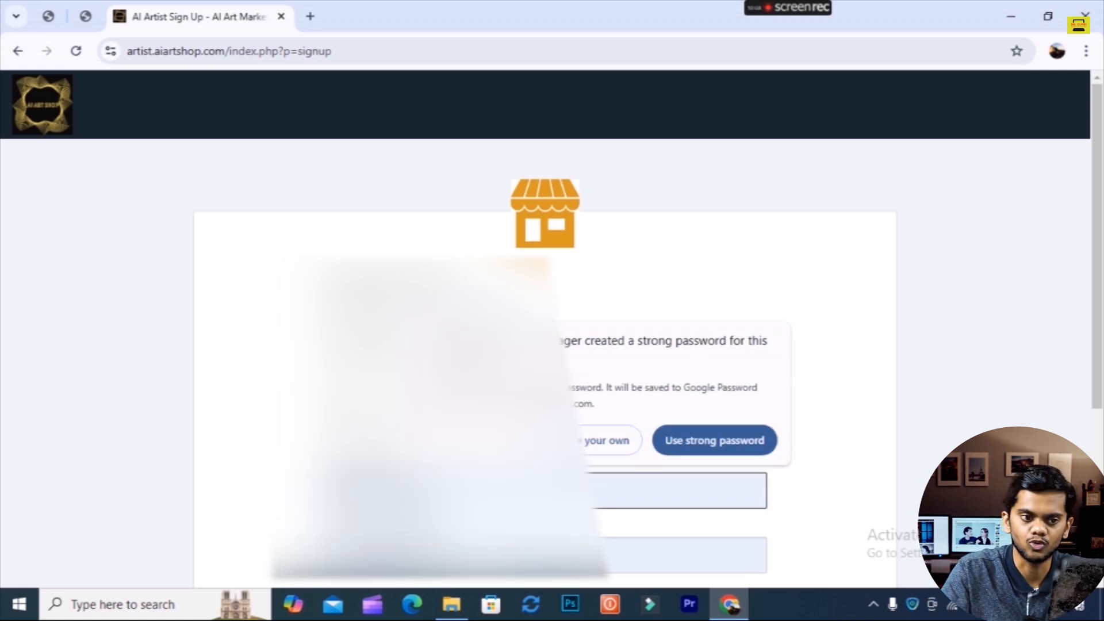
pyautogui.write('*')
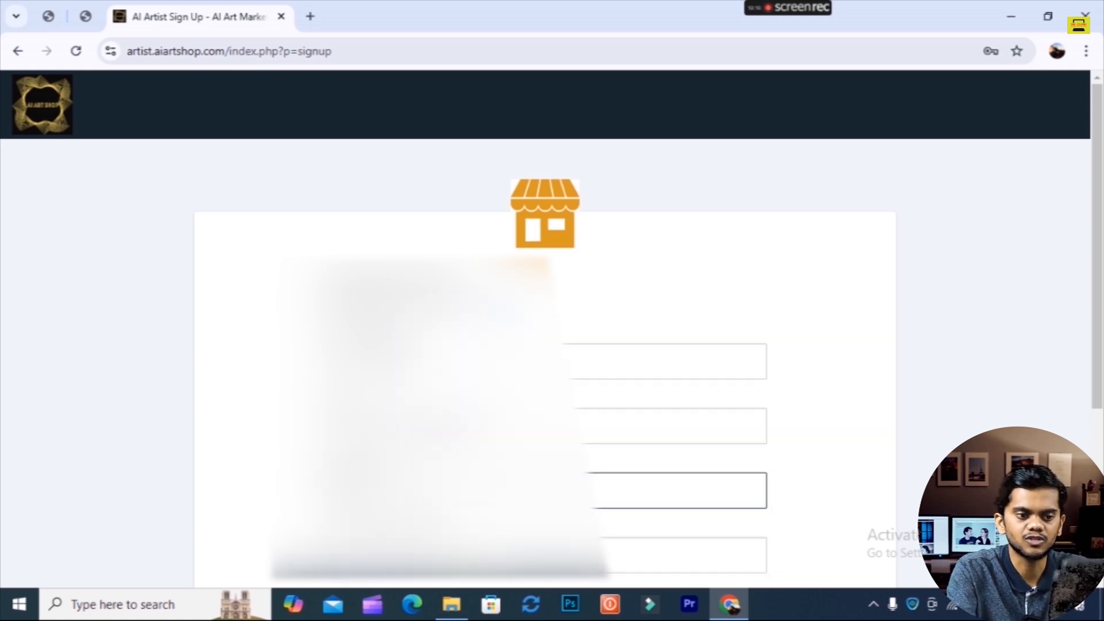
pyautogui.scroll(-5, 387, 572)
pyautogui.click(397, 460)
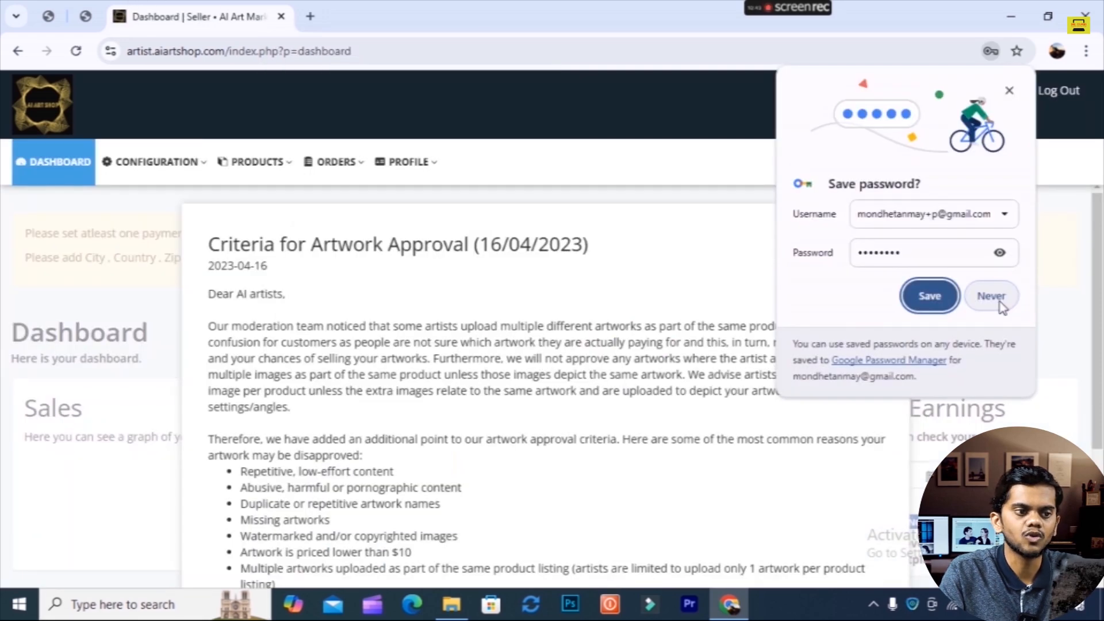
# - Decline saving the password in the browser, then read the Criteria for Artwork Approval notice through and close it
pyautogui.click(991, 294)
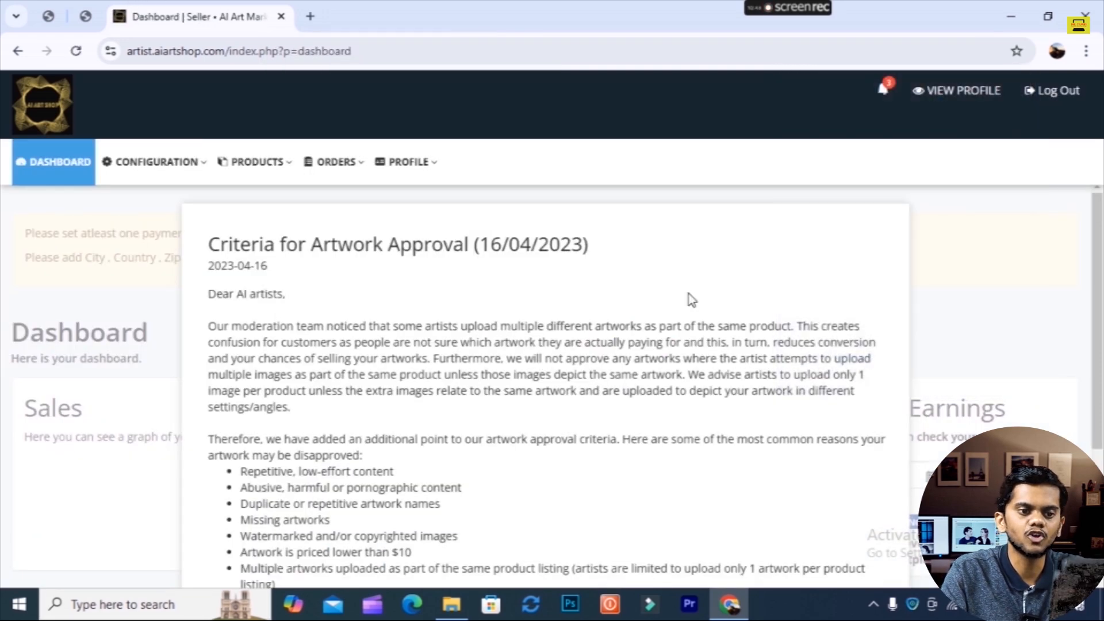
pyautogui.scroll(-3, 690, 299)
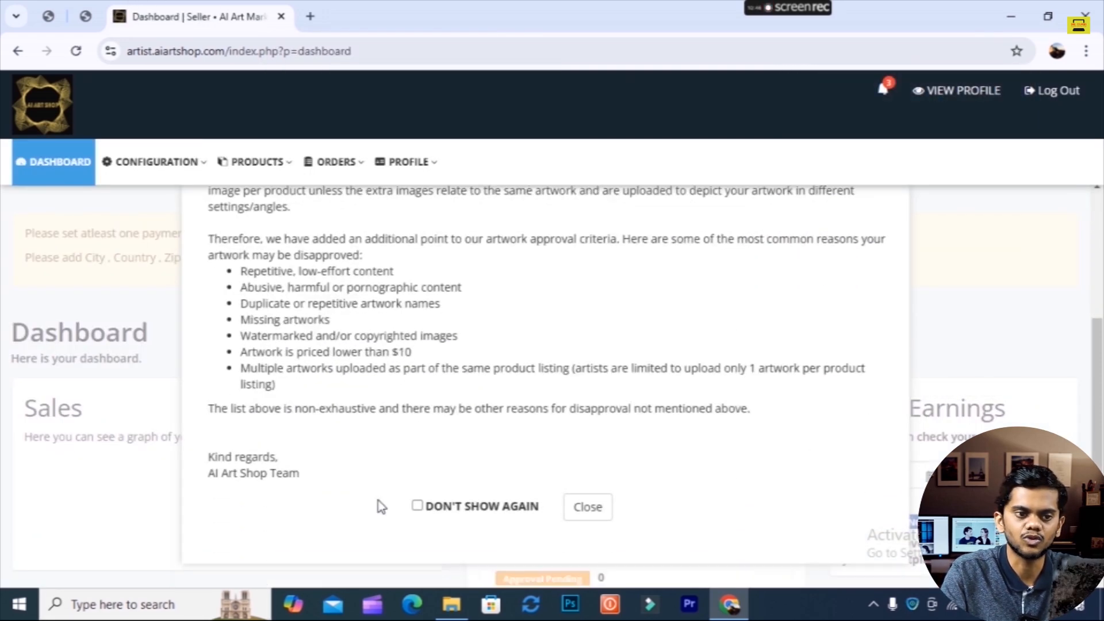
pyautogui.click(601, 509)
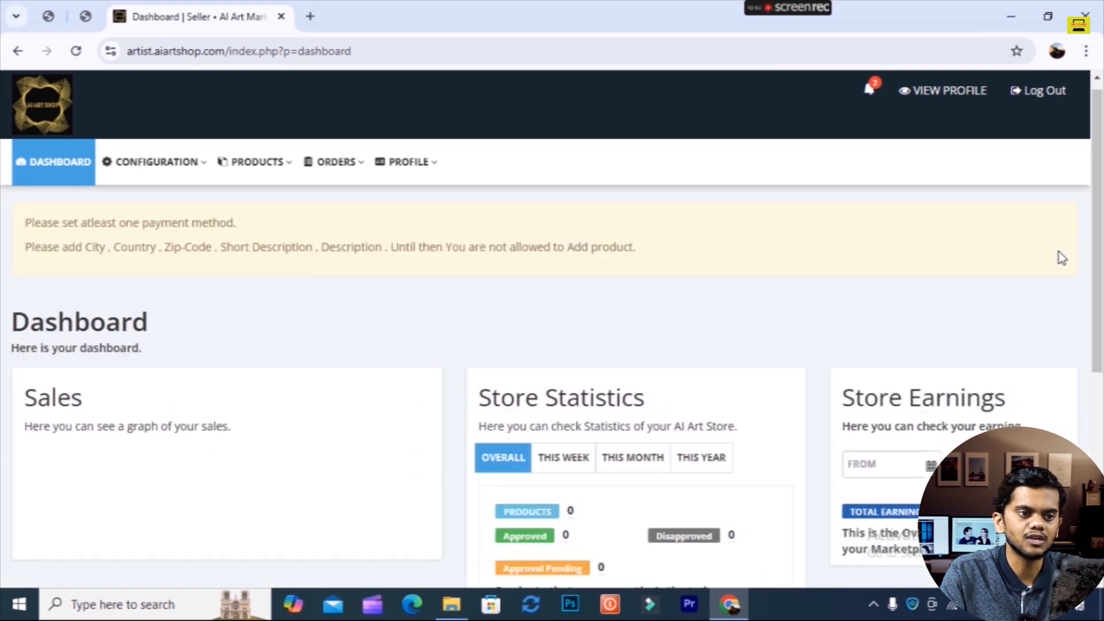
# - Examine the dashboard's Store Statistics for this week, this month and this year, and return to the overall statistics
pyautogui.scroll(-3, 1062, 270)
pyautogui.scroll(2, 123, 360)
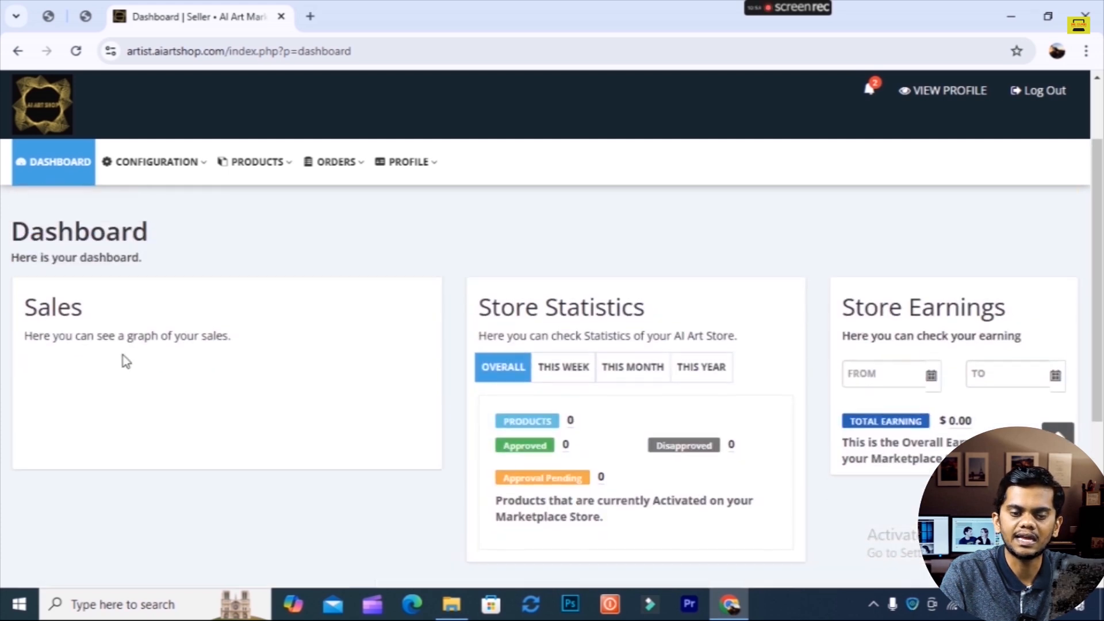
pyautogui.moveTo(178, 176)
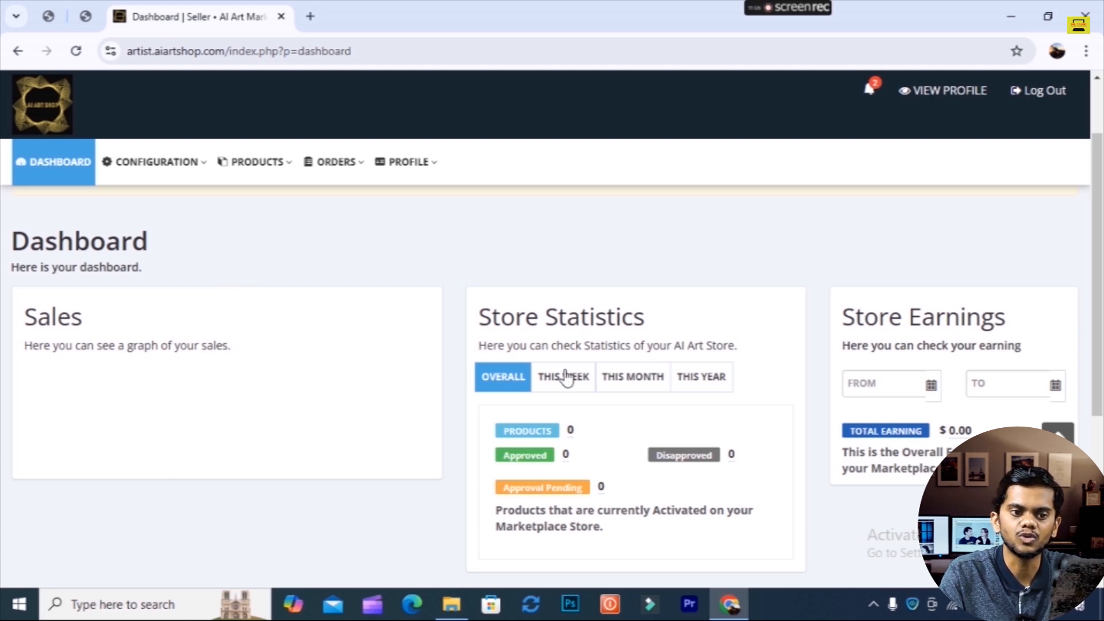
pyautogui.click(564, 377)
pyautogui.click(631, 378)
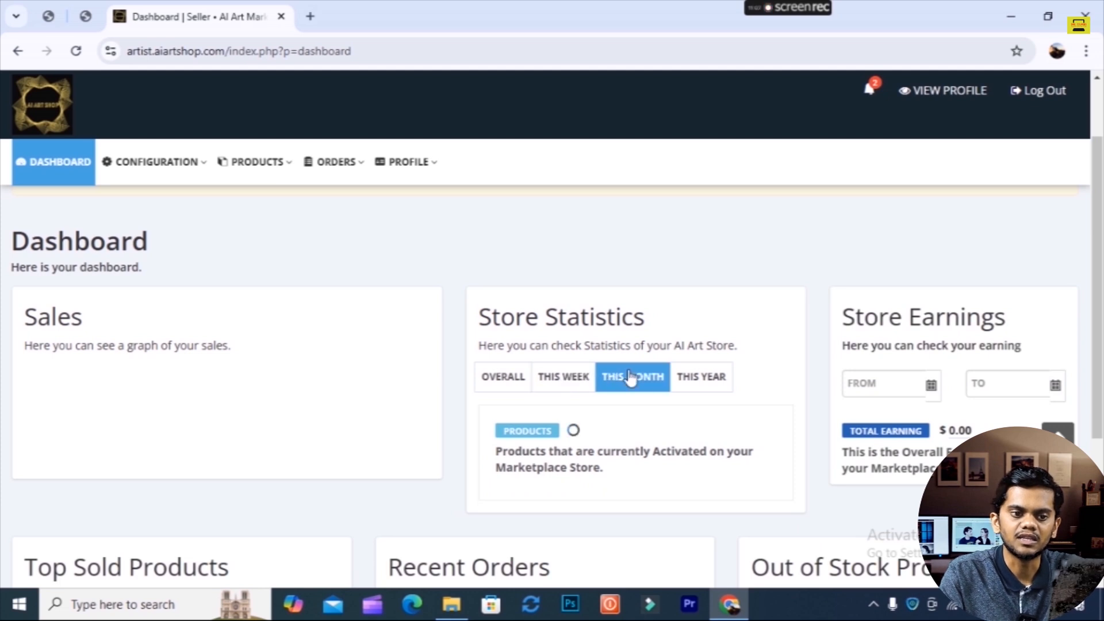
pyautogui.click(715, 382)
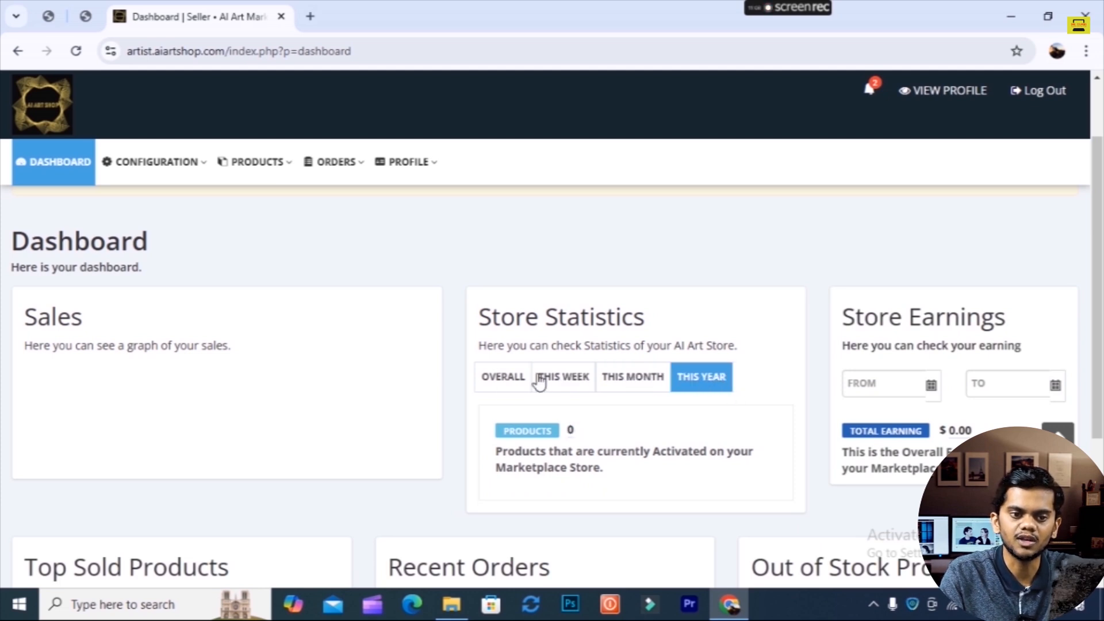
pyautogui.click(488, 388)
# - Review the Top Sold Products, Recent Orders and Out of Stock Products sections of the dashboard
pyautogui.scroll(-4, 700, 218)
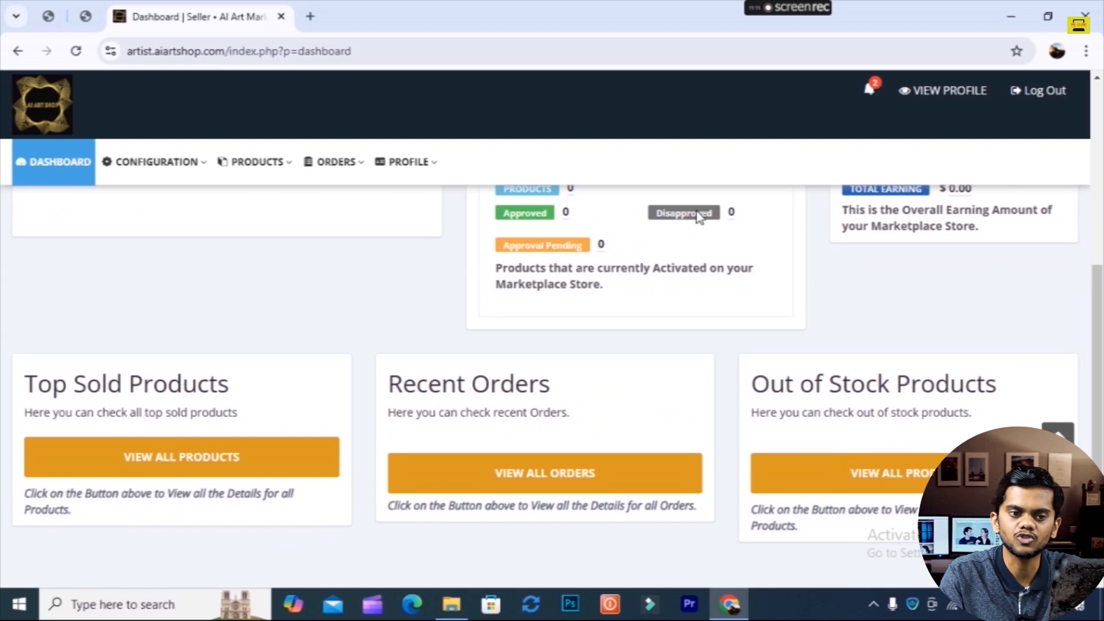
pyautogui.scroll(-1, 698, 208)
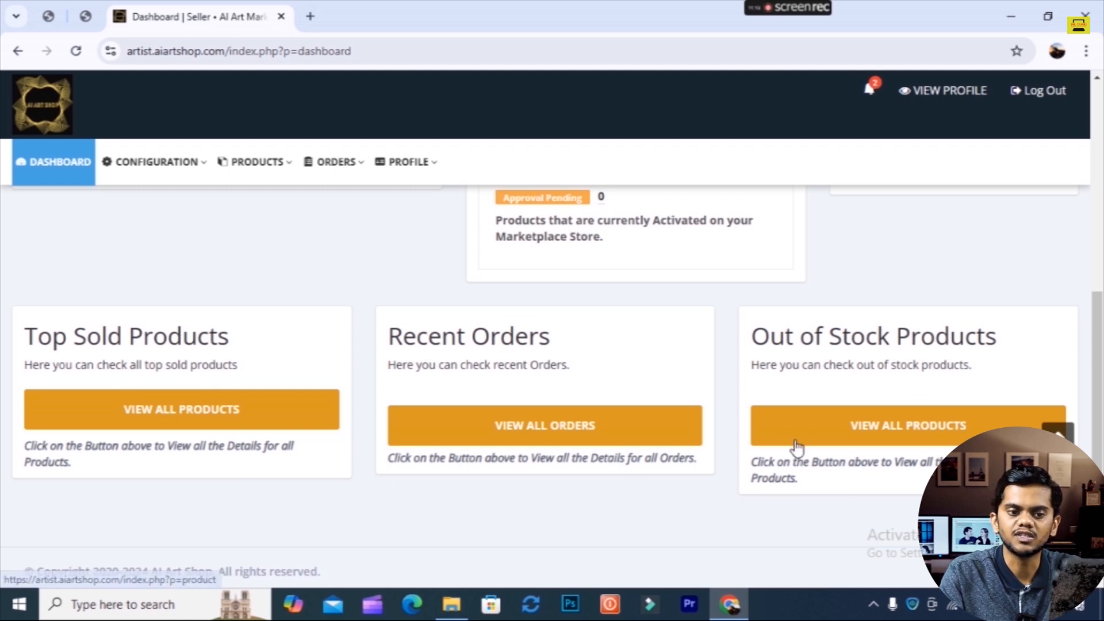
pyautogui.scroll(6, 796, 445)
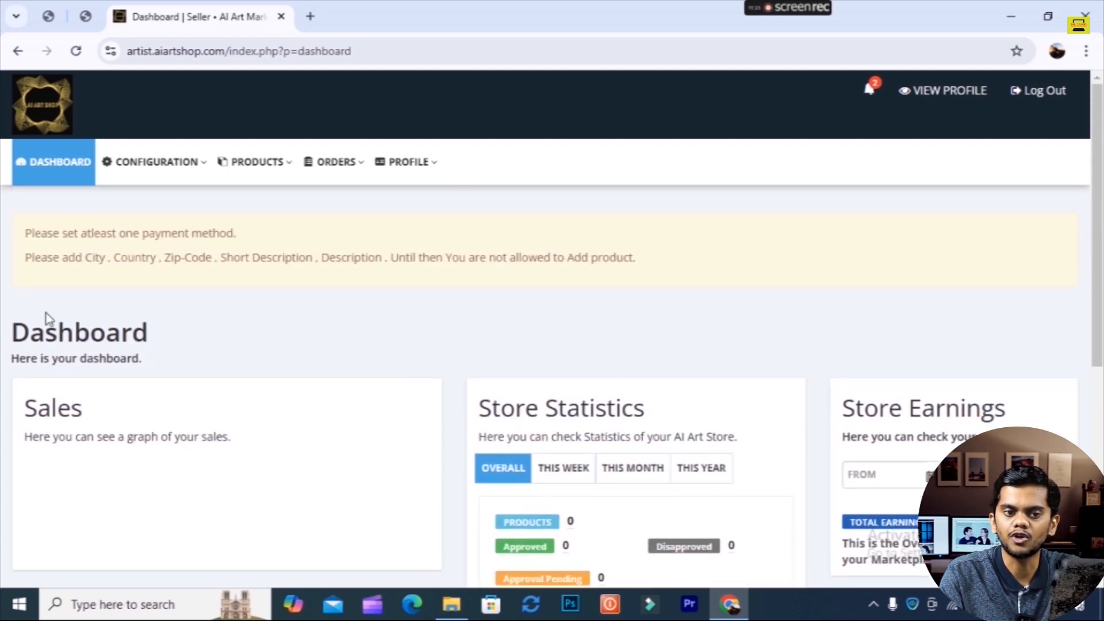
# - Examine the options available under Products and Orders in the seller dashboard
pyautogui.click(281, 163)
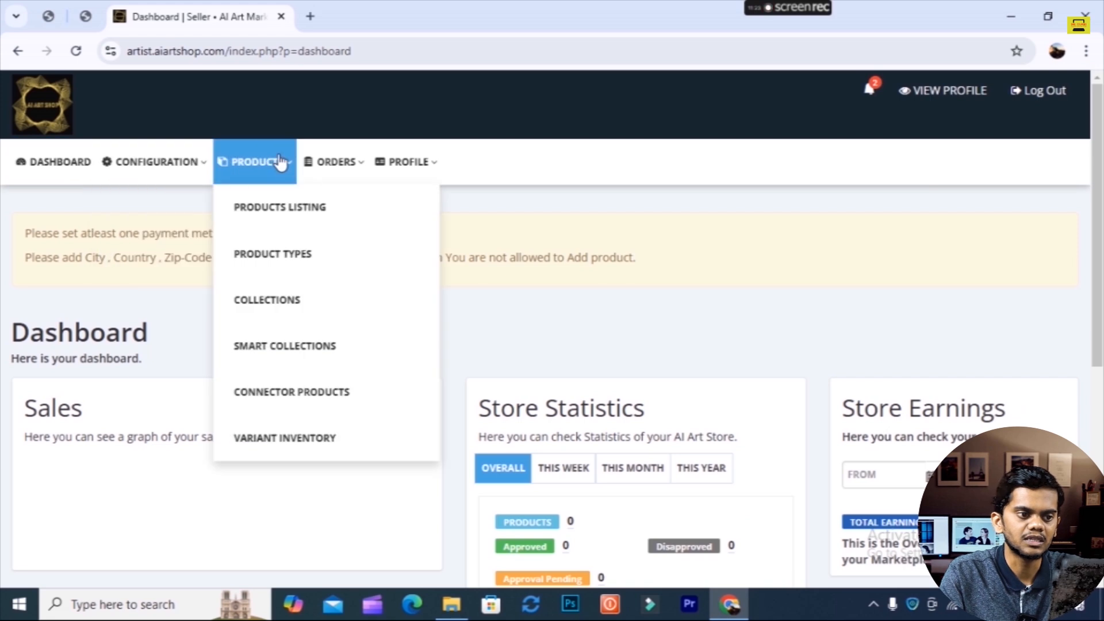
pyautogui.click(281, 163)
pyautogui.click(262, 168)
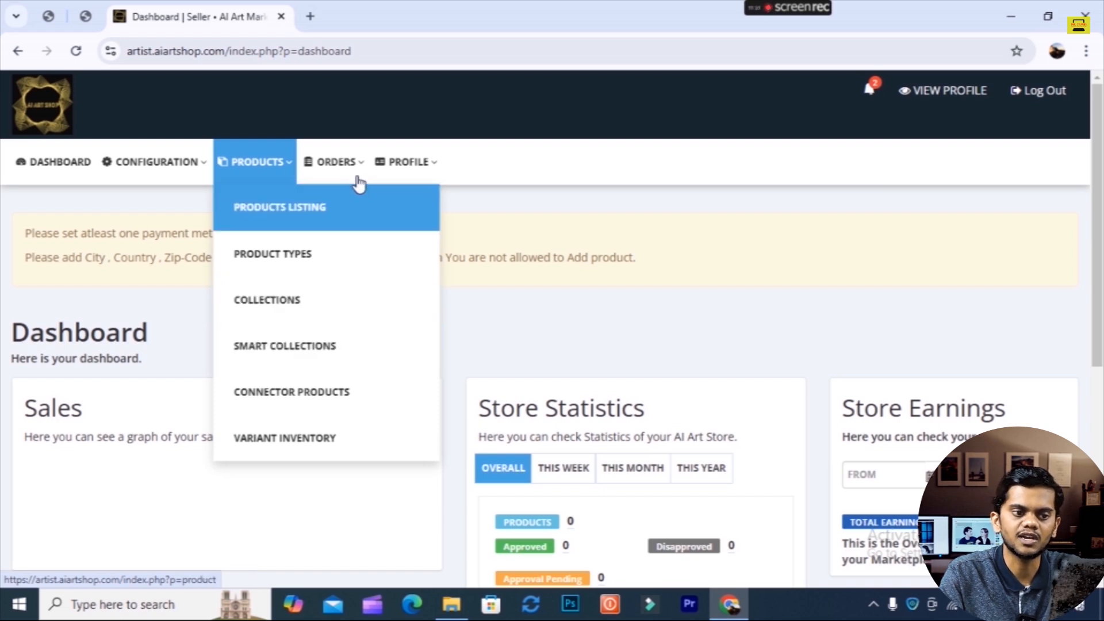
pyautogui.click(355, 166)
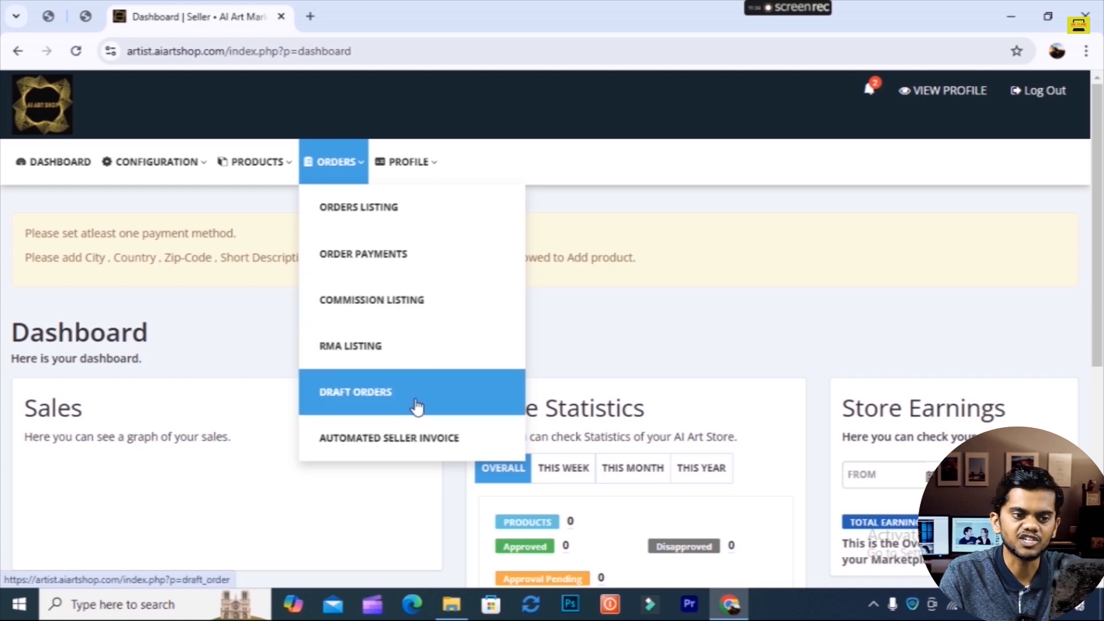
# - Open the profile's Payment Details page and check the available payment methods without choosing one
pyautogui.moveTo(409, 172)
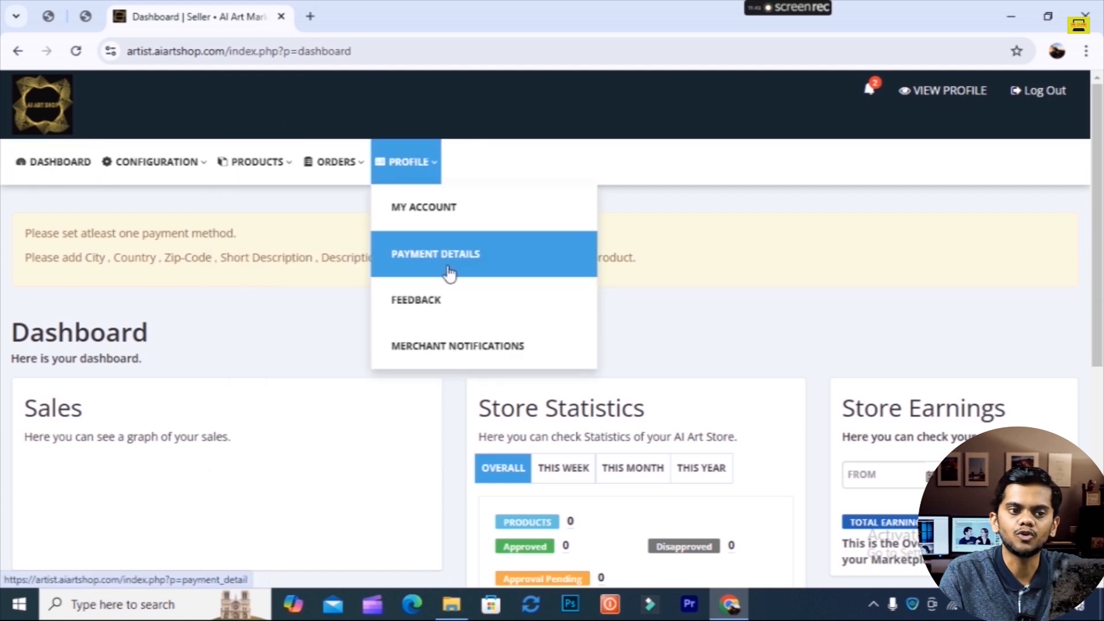
pyautogui.click(446, 260)
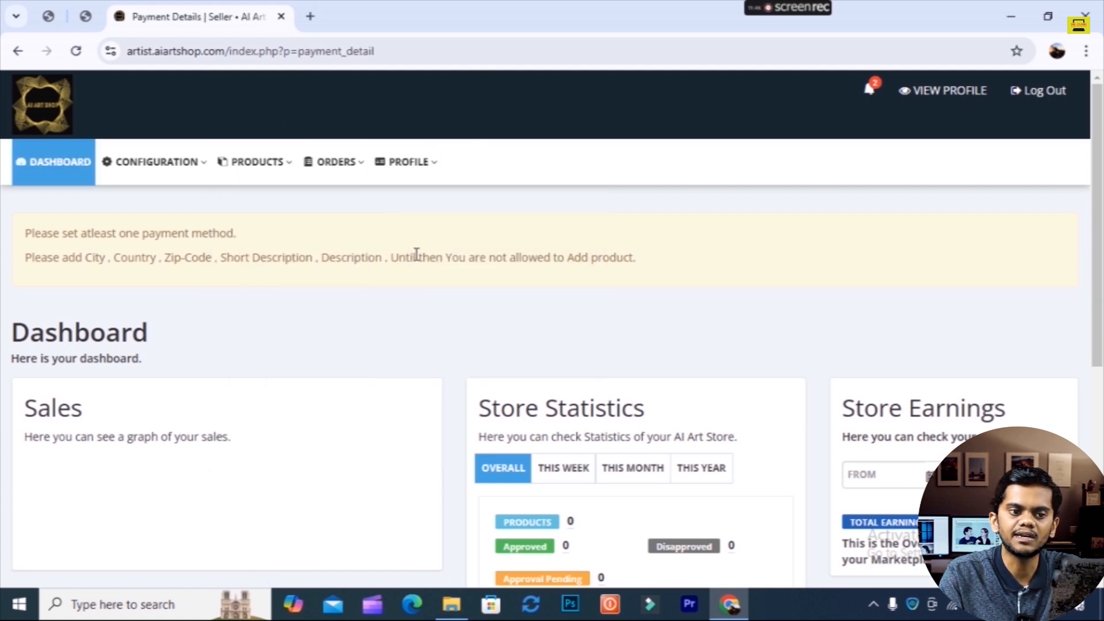
pyautogui.click(102, 435)
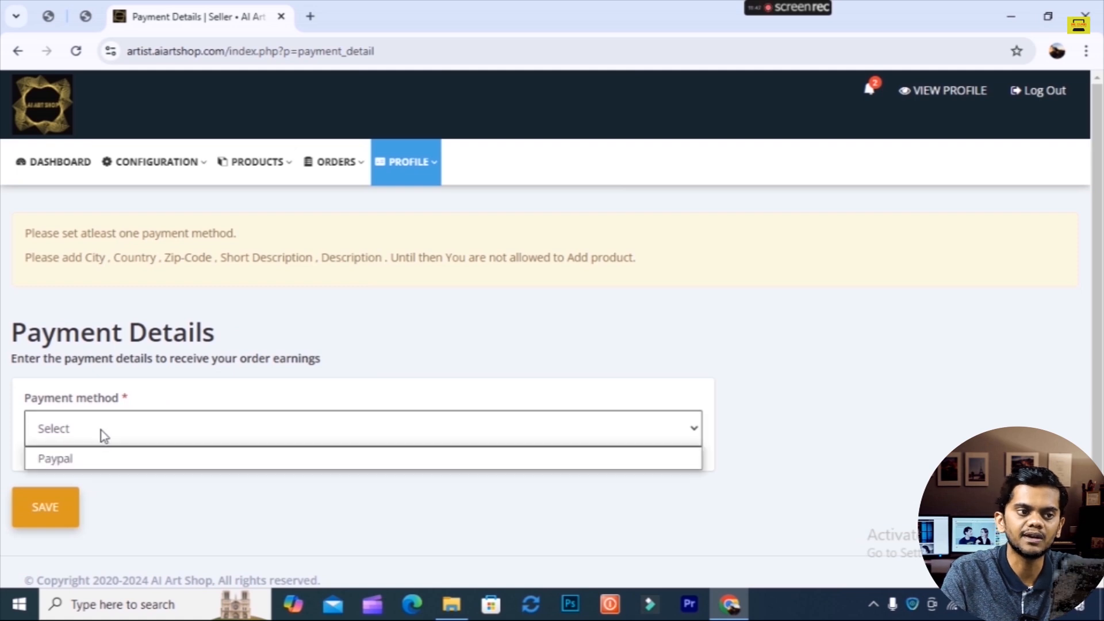
pyautogui.click(113, 435)
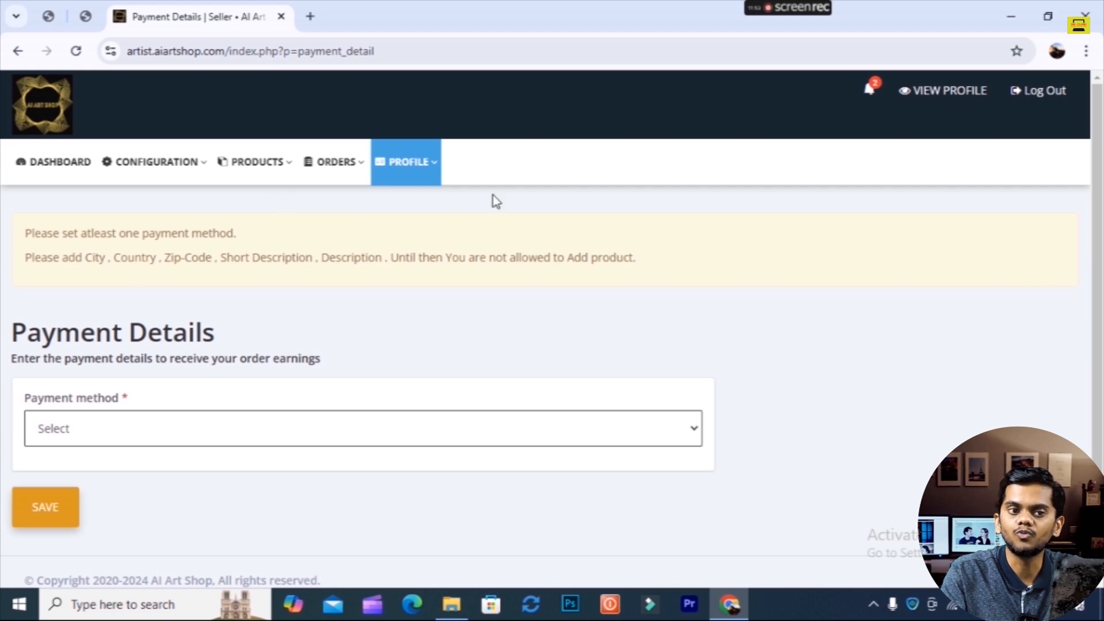
# - Look over the Profile options and the Orders options from the Payment Details page
pyautogui.moveTo(399, 183)
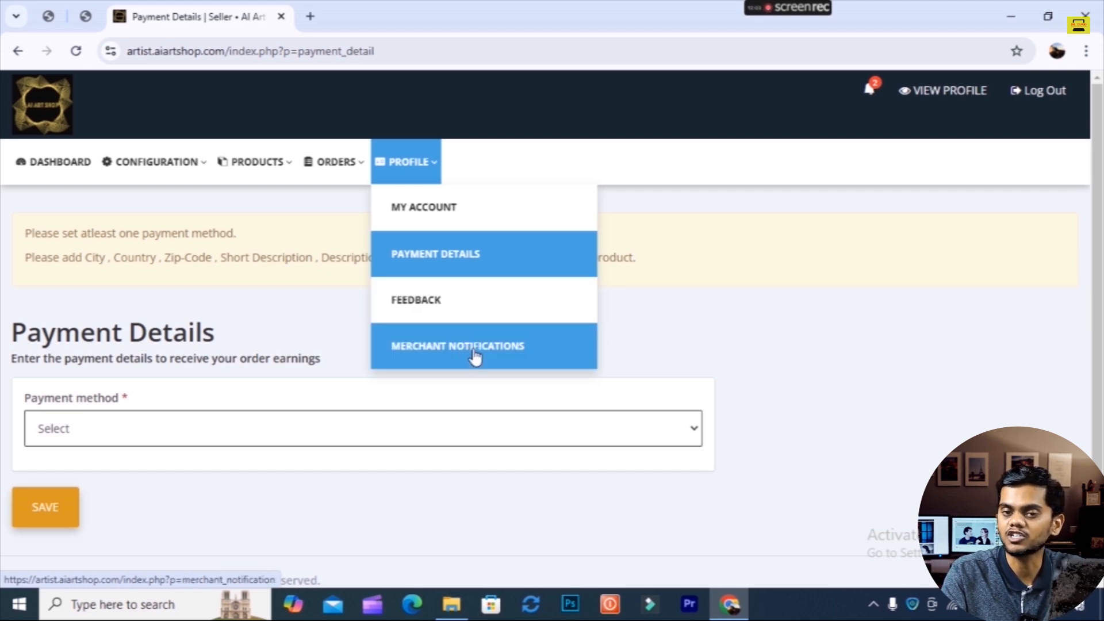
pyautogui.moveTo(353, 172)
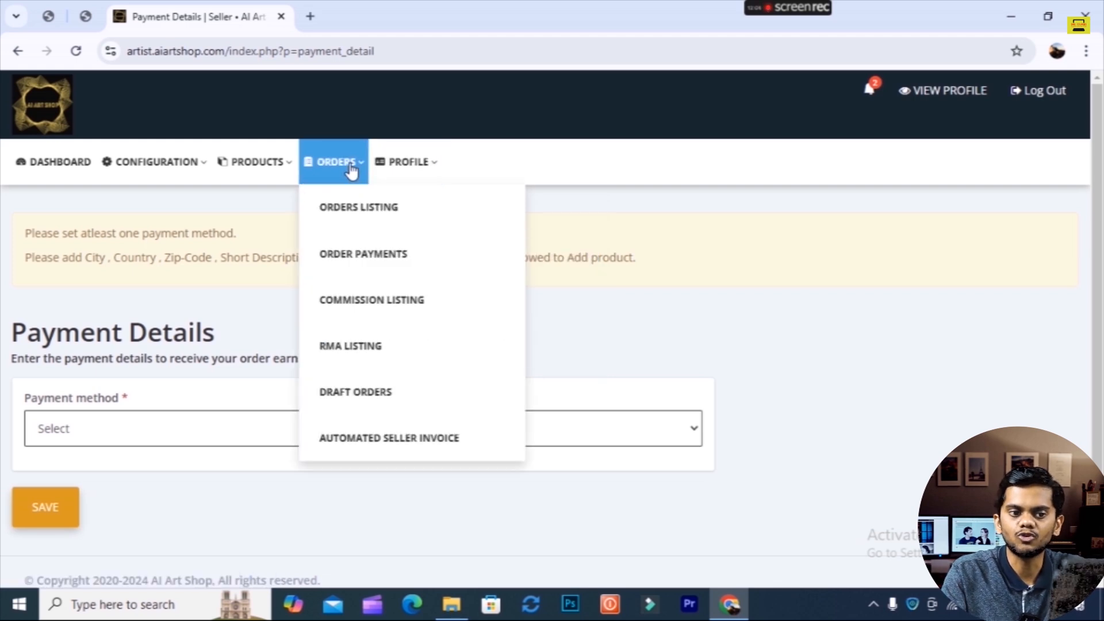